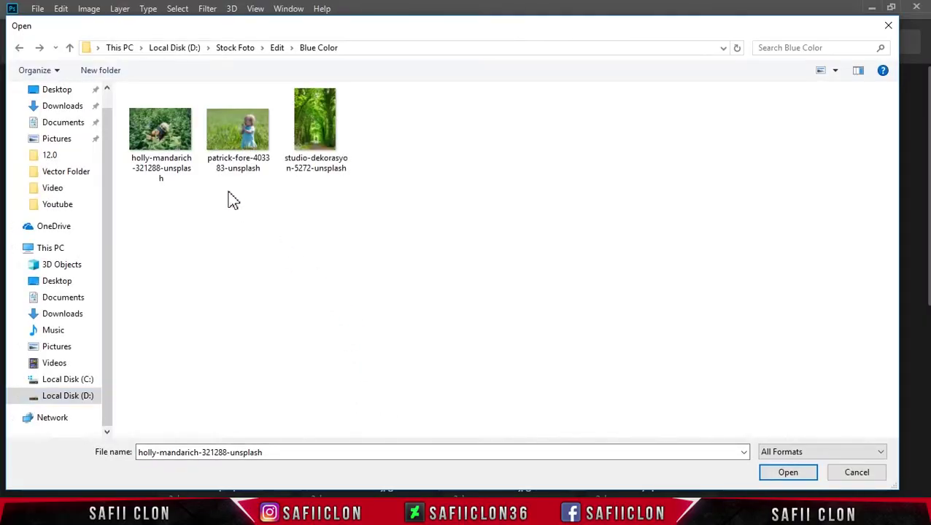
Open studio-dekorasyon-5272-unsplash.jpg and unlock its Background into Layer 0.
click(321, 119)
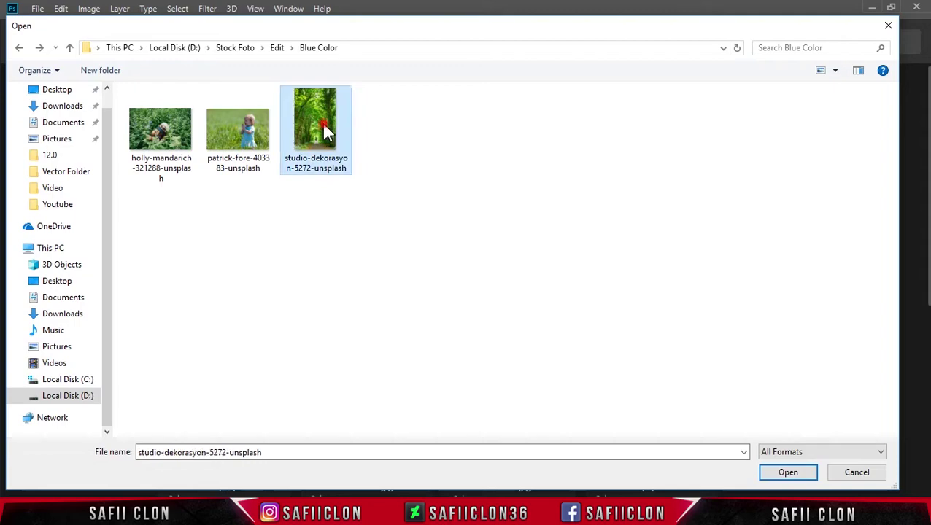
click(788, 472)
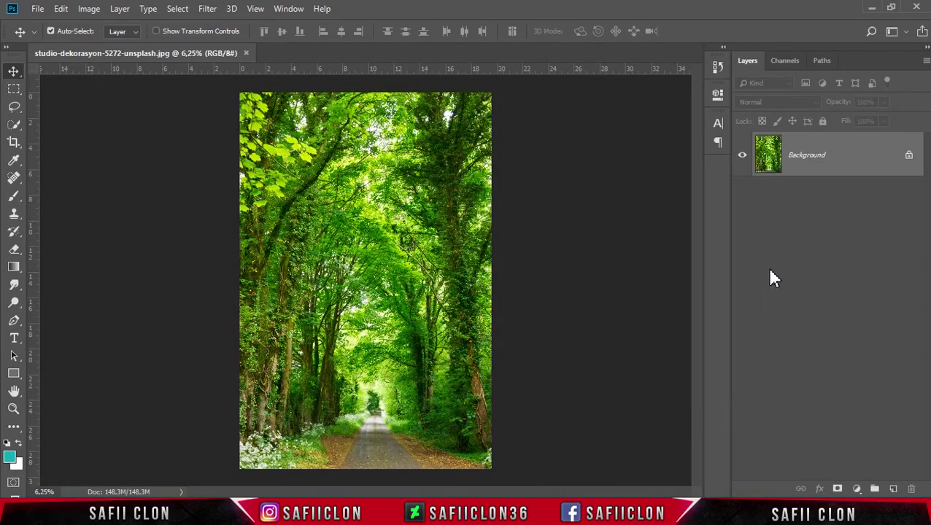
click(909, 156)
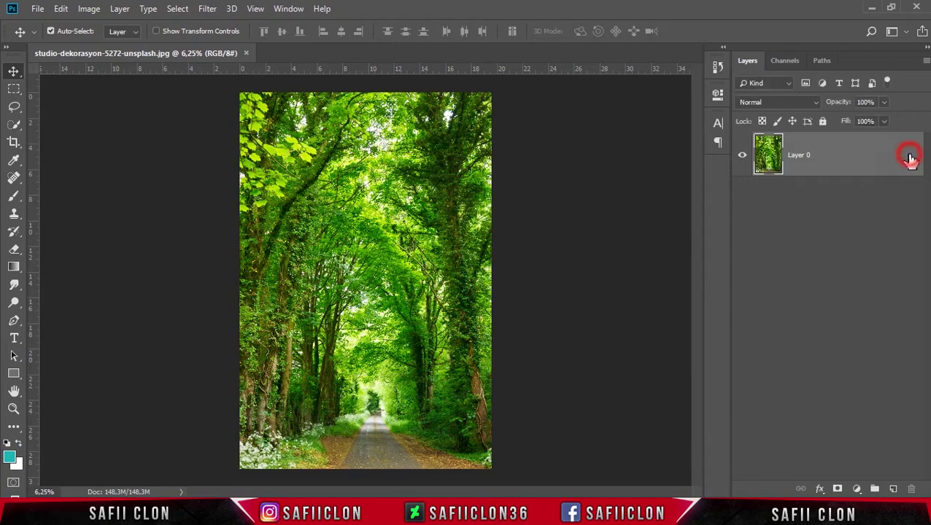
Duplicate Layer 0 as a new layer named EDIT.
right_click(842, 159)
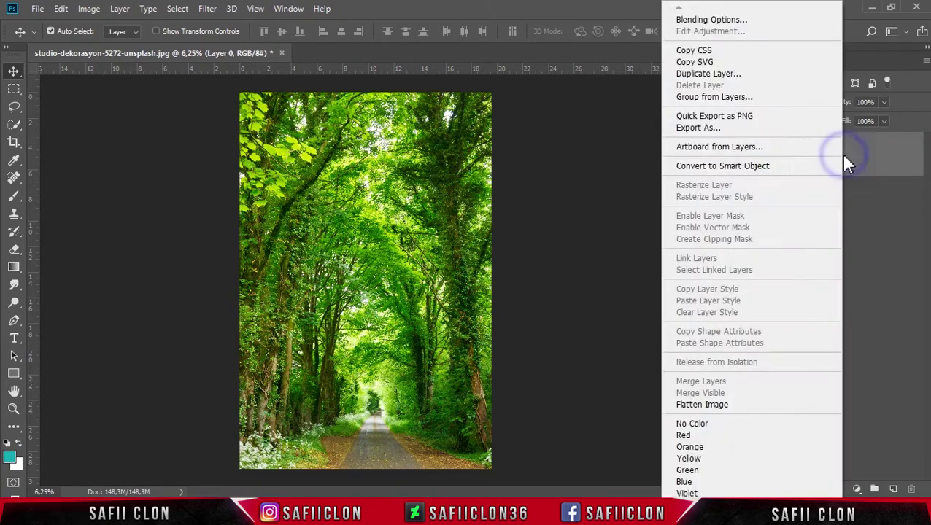
click(719, 77)
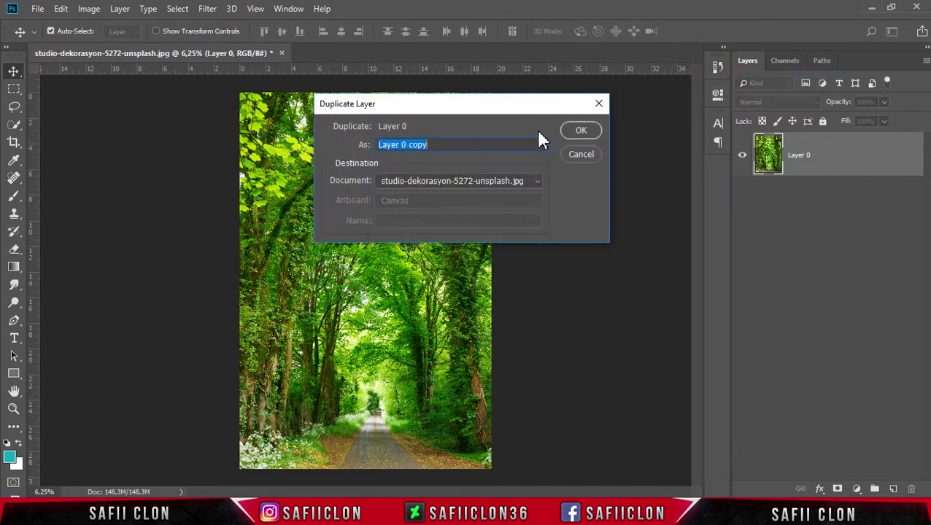
drag(449, 143, 379, 143)
text(Ed)
key(BackSpace)
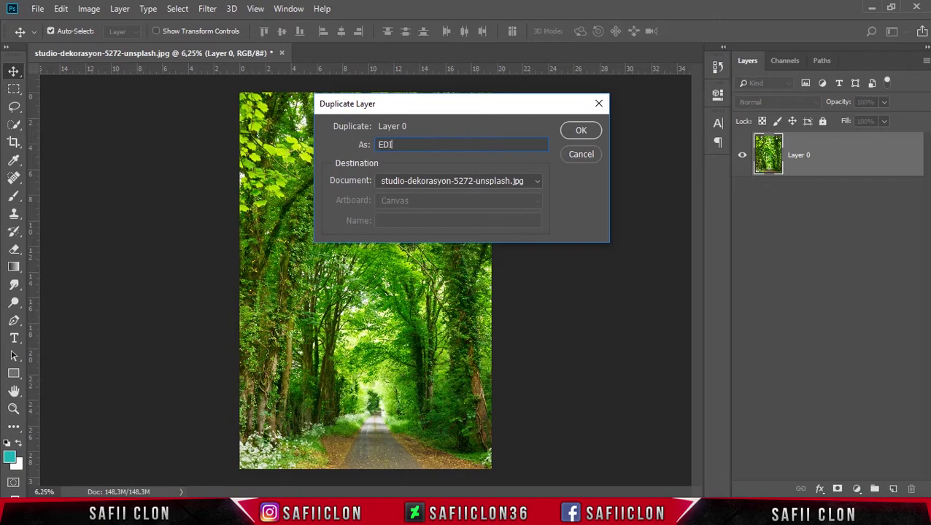
click(595, 129)
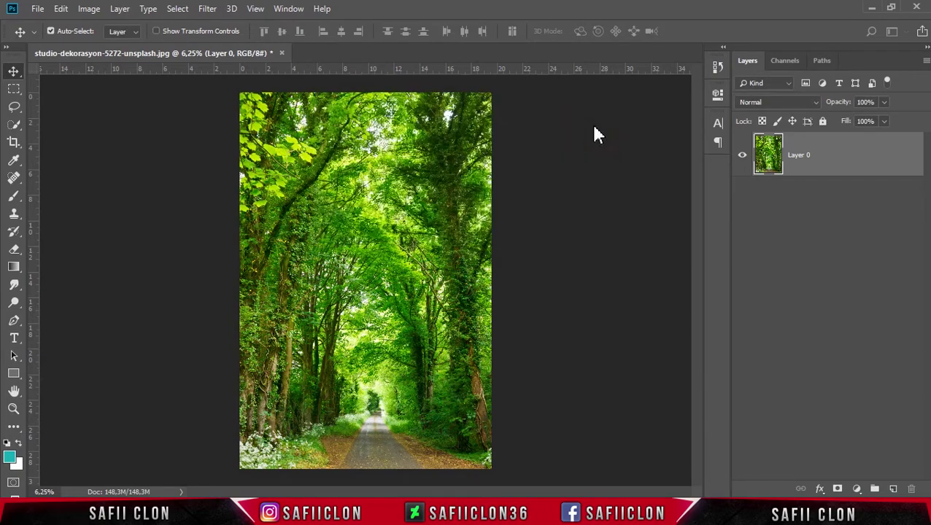
Rename Layer 0 to ORIGINAL.
click(804, 201)
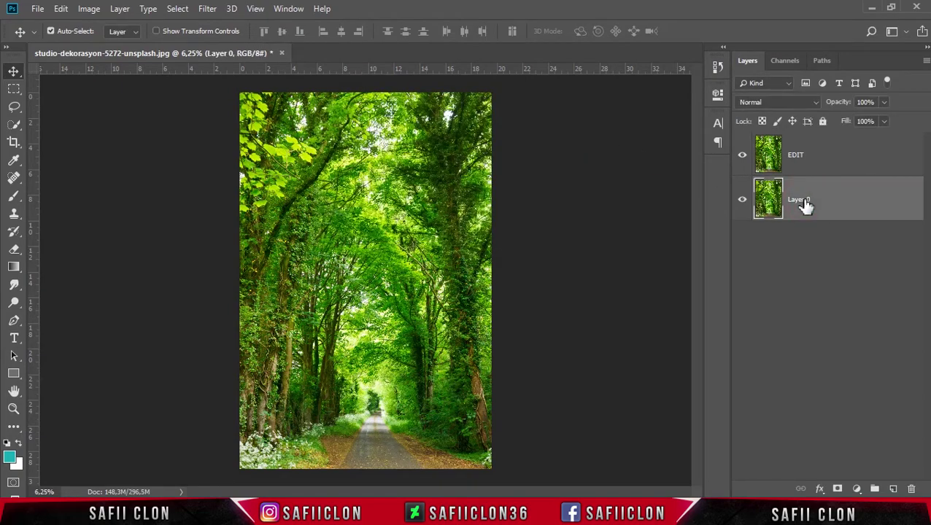
click(801, 207)
double_click(800, 201)
text(ORIGINAL)
click(839, 158)
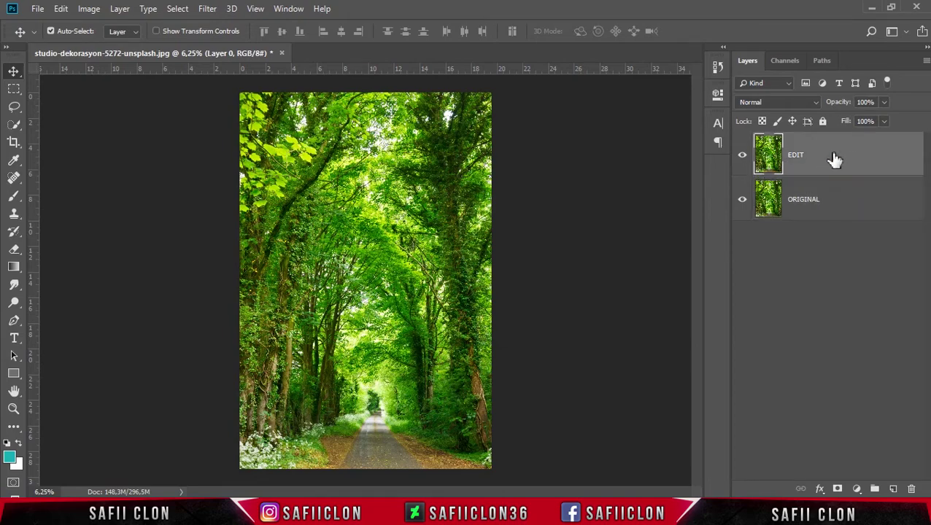
Convert the EDIT layer to a smart object.
right_click(861, 152)
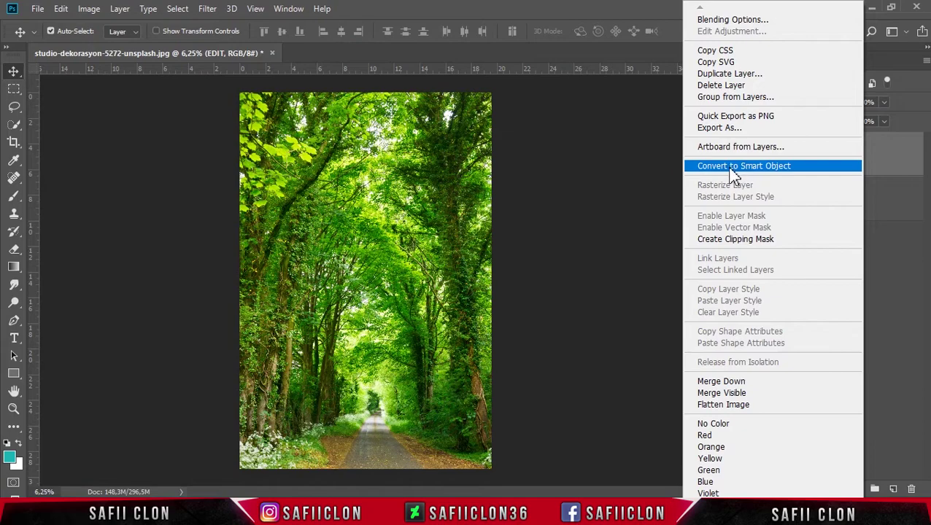
click(732, 167)
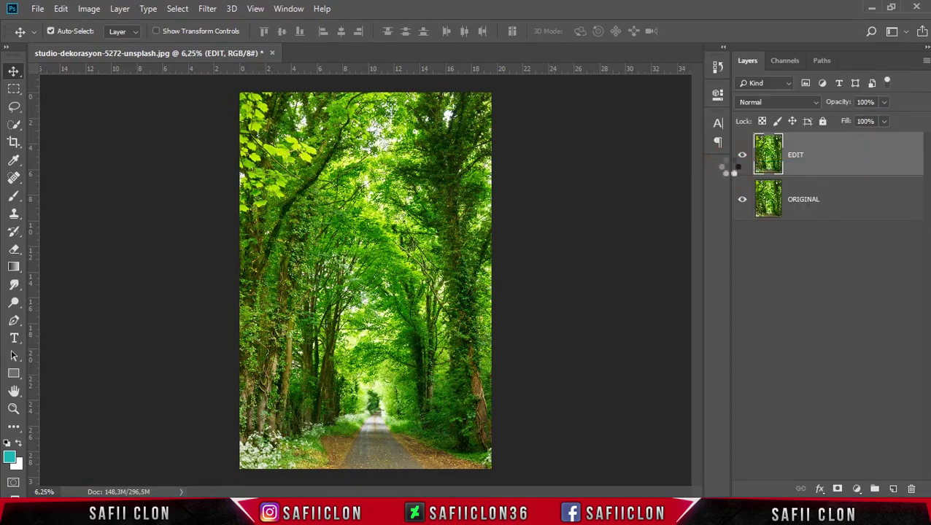
click(837, 160)
Open the Camera Raw Filter on the EDIT layer.
click(208, 10)
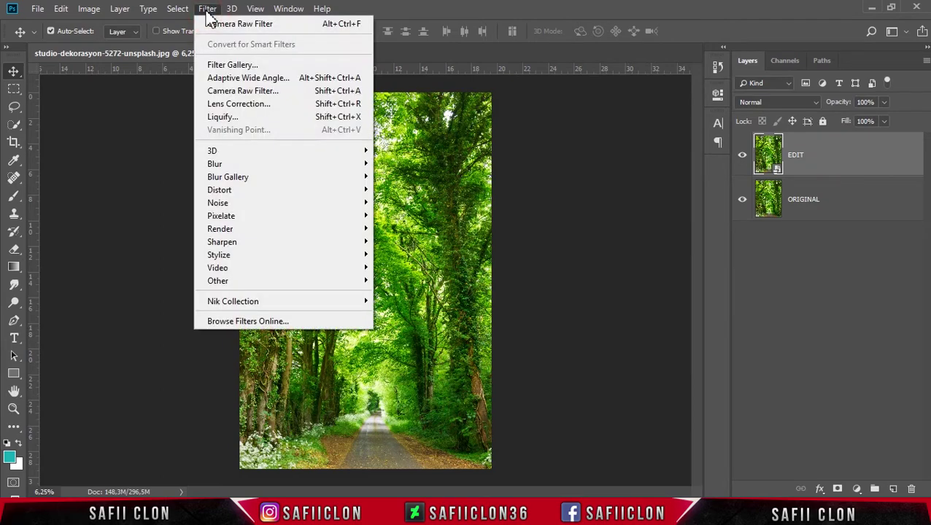
click(252, 91)
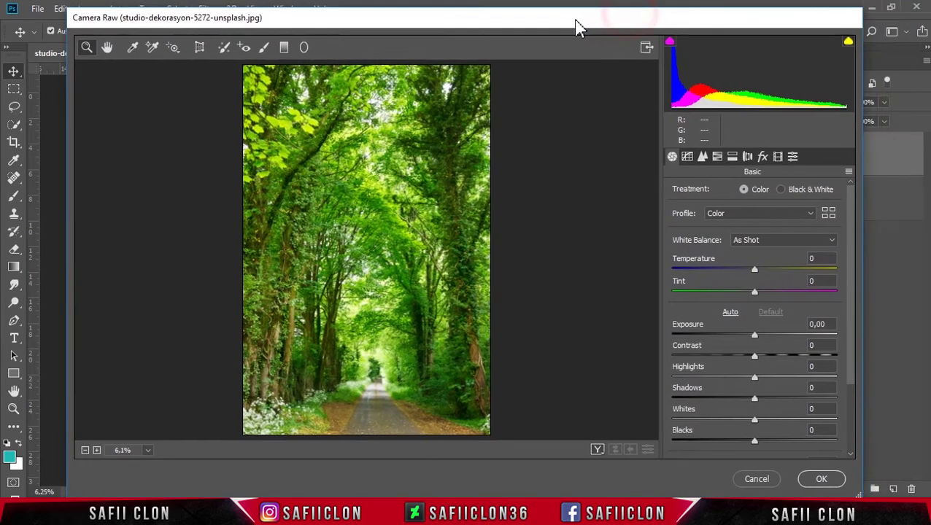
drag(631, 20, 555, 27)
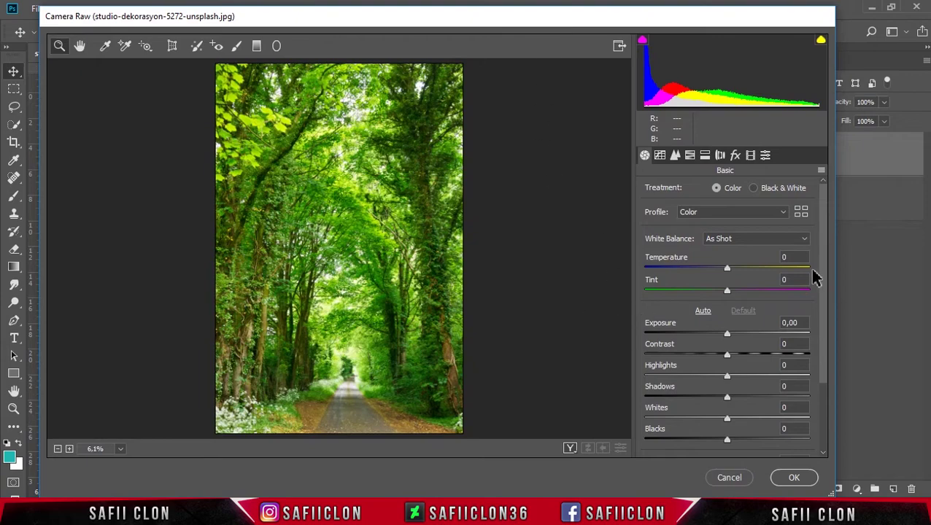
scroll(827, 277, down, 3)
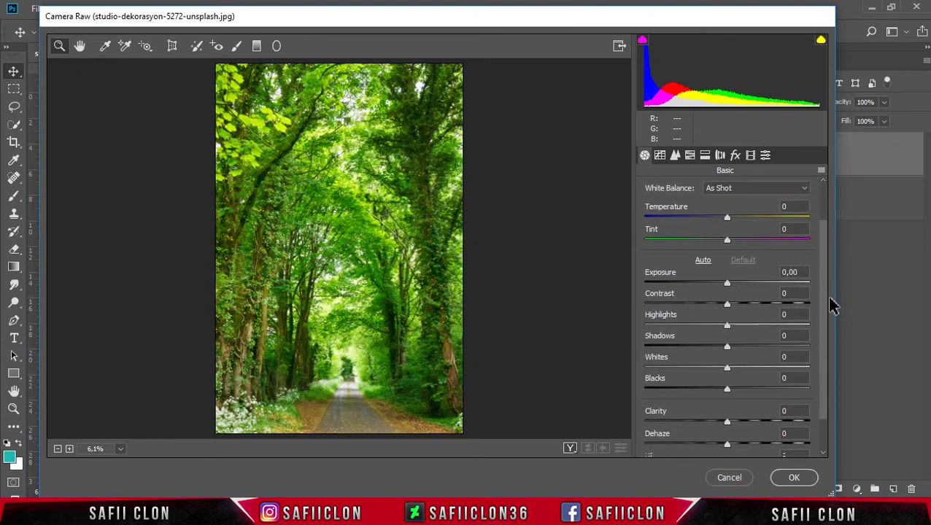
scroll(357, 380, up, 1)
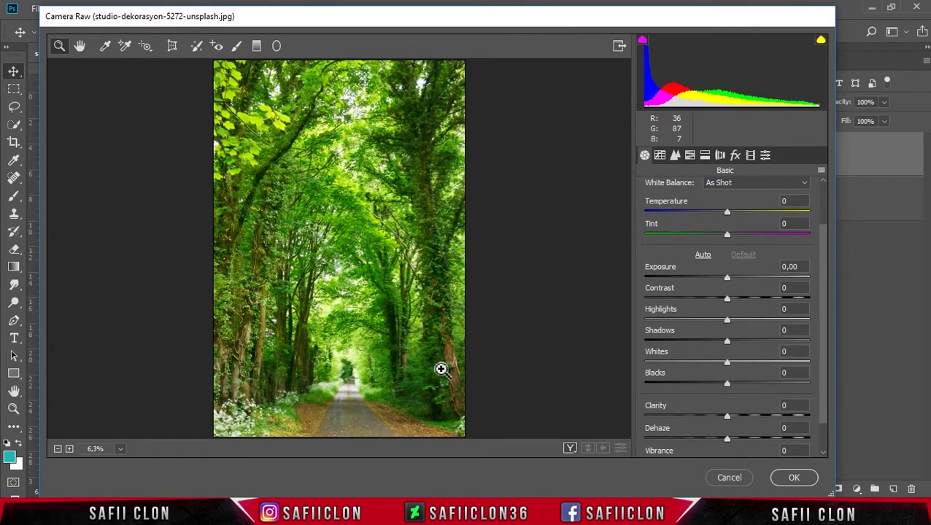
scroll(827, 342, down, 2)
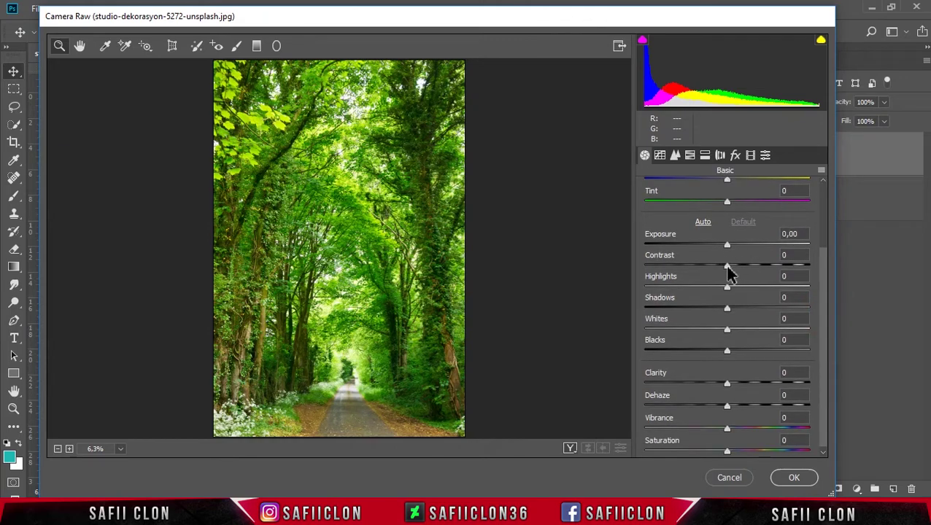
Set Contrast -6, Highlights -21, Shadows +17, Blacks -22 and Vibrance +13.
mouse_move(727, 266)
mouse_down()
mouse_move(709, 266)
mouse_move(721, 277)
mouse_up()
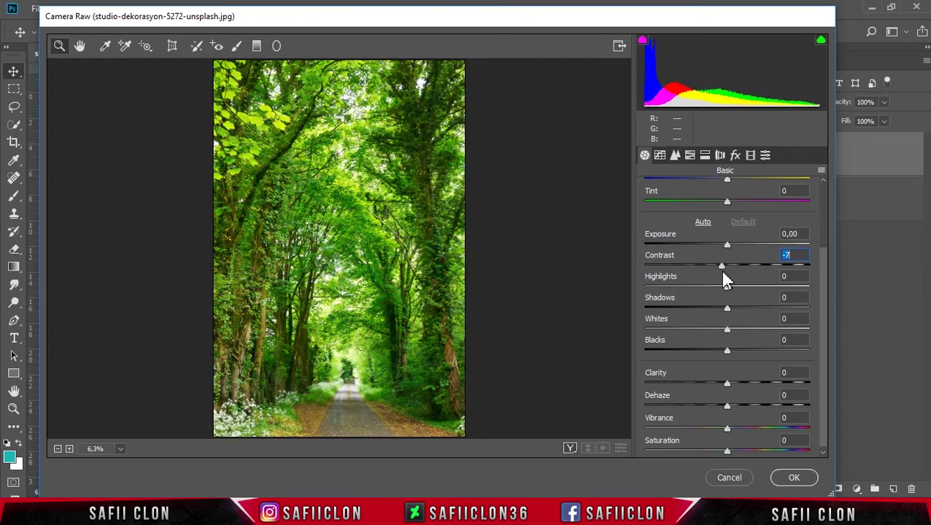
drag(727, 288, 693, 288)
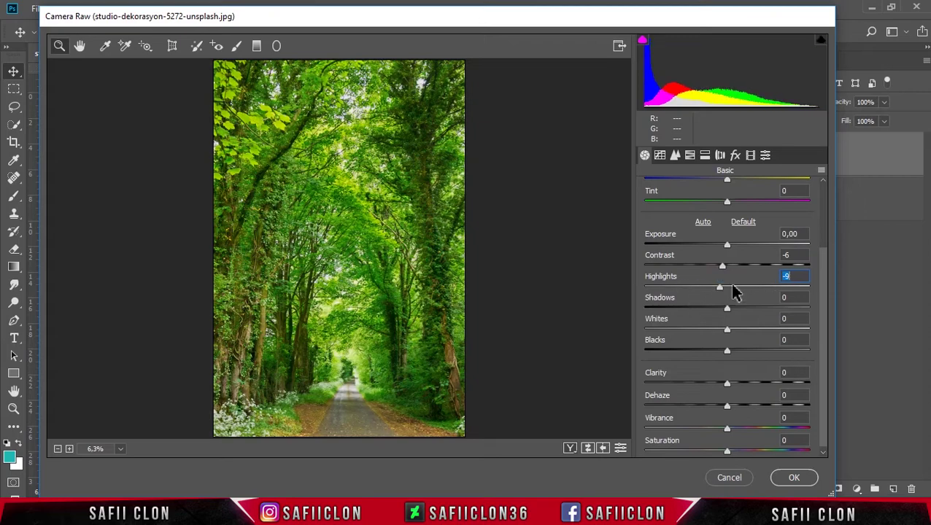
drag(694, 289, 698, 293)
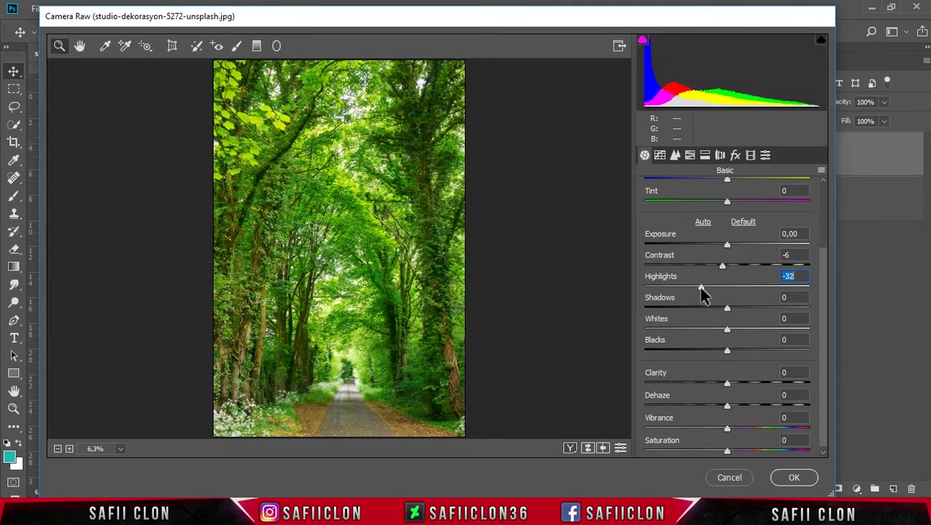
mouse_move(727, 308)
mouse_down()
mouse_move(706, 314)
mouse_move(740, 315)
mouse_up()
mouse_move(726, 350)
mouse_down()
mouse_move(698, 349)
mouse_move(733, 352)
mouse_move(711, 355)
mouse_up()
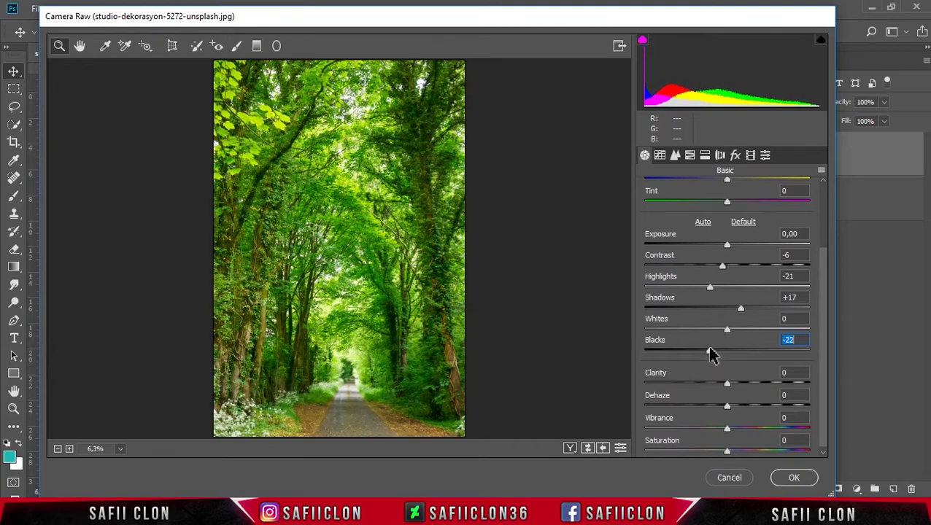
scroll(823, 365, down, 1)
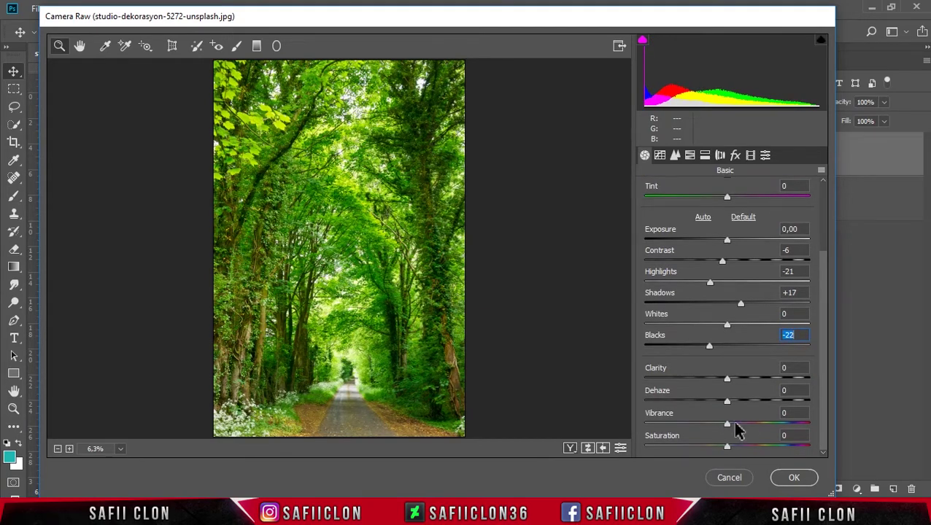
drag(728, 426, 738, 431)
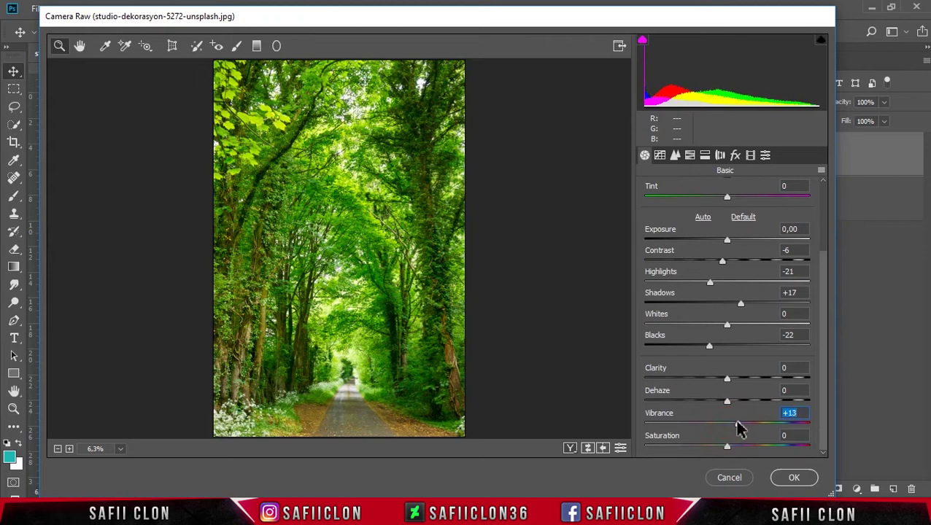
Add three points to the RGB tone curve and raise the black endpoint output to 30.
click(660, 155)
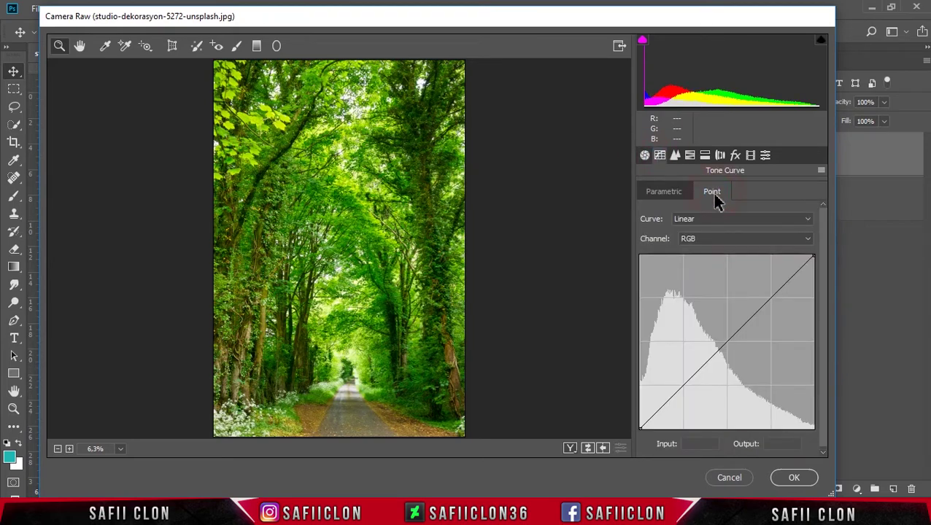
click(771, 300)
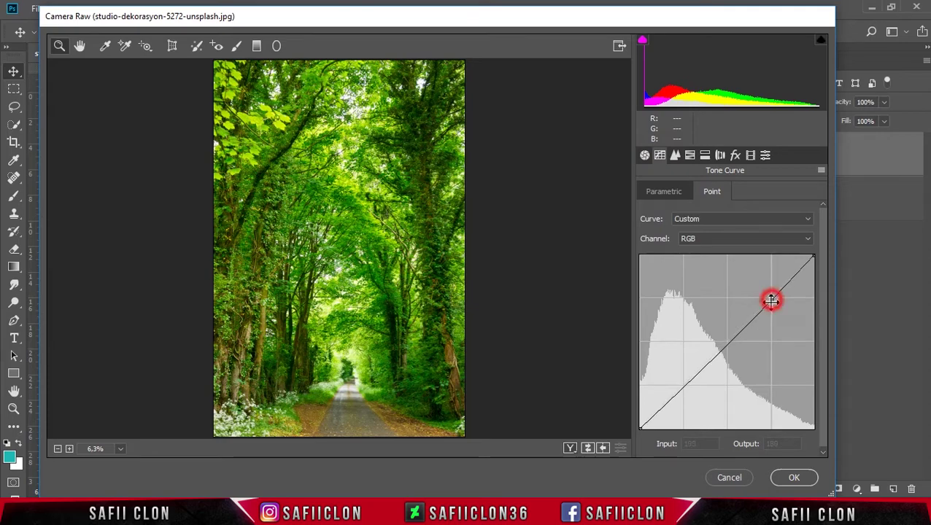
click(728, 344)
click(686, 386)
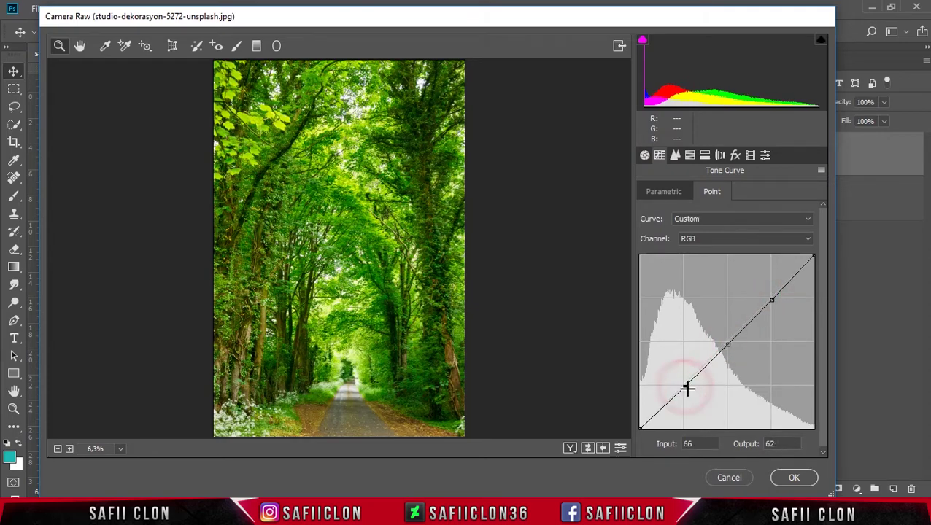
click(639, 429)
double_click(685, 443)
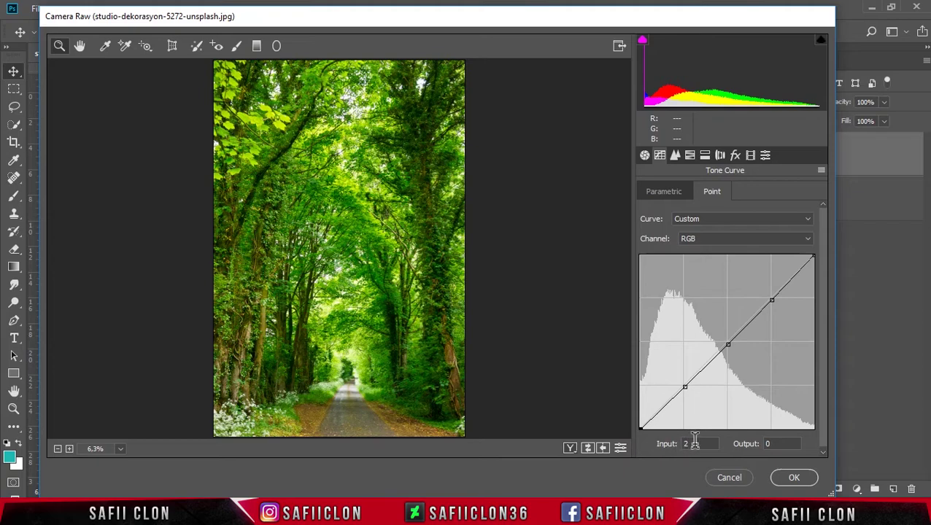
double_click(768, 443)
text(30)
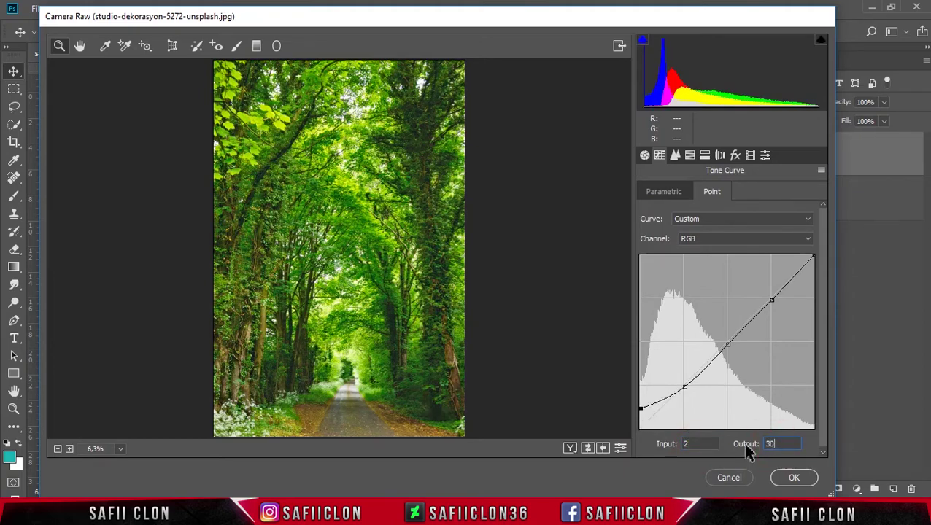
Set the lower curve point to input 77, output 58.
click(684, 387)
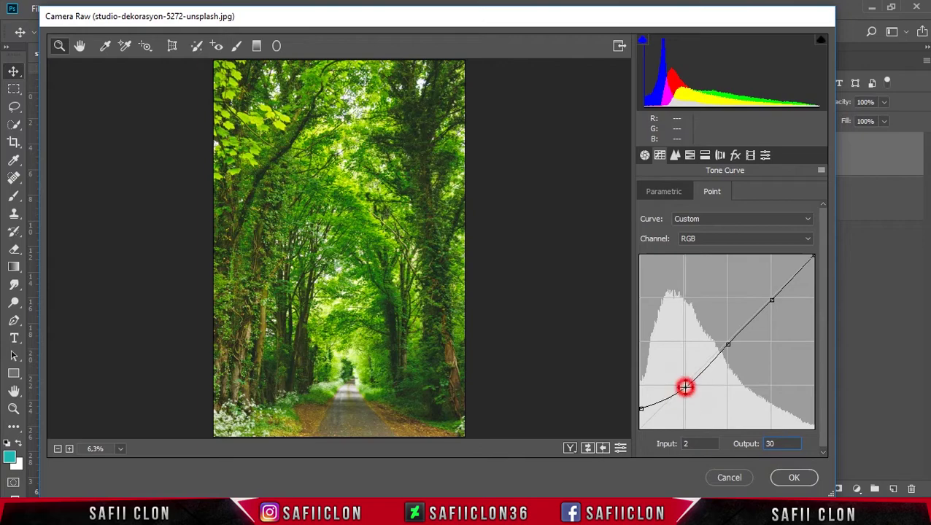
double_click(688, 444)
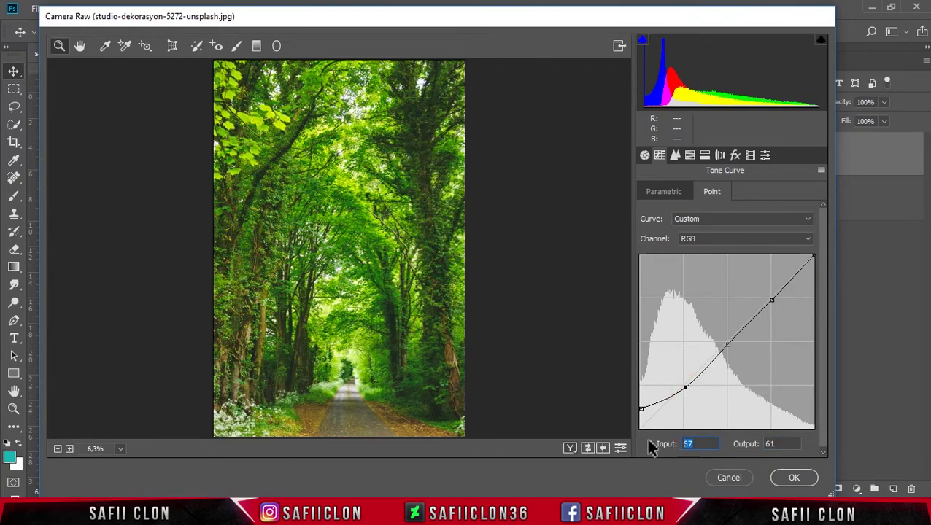
text(77)
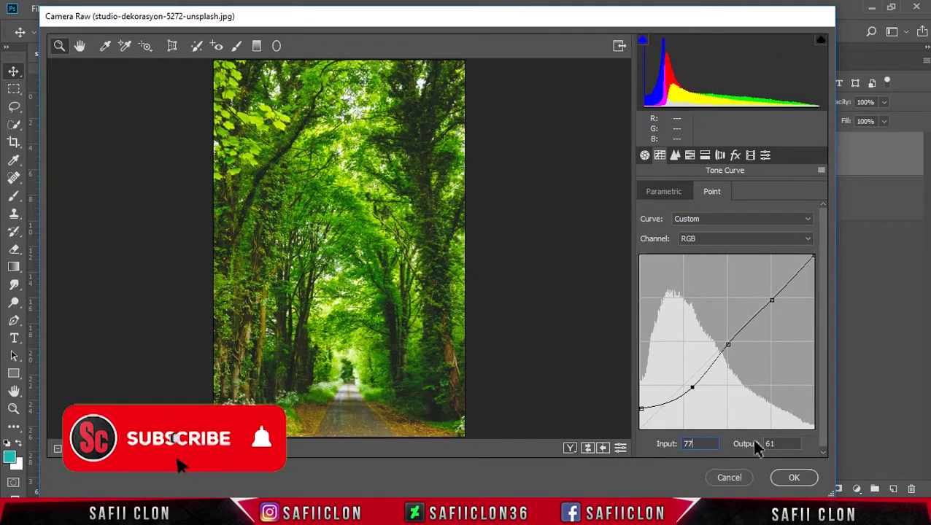
double_click(769, 444)
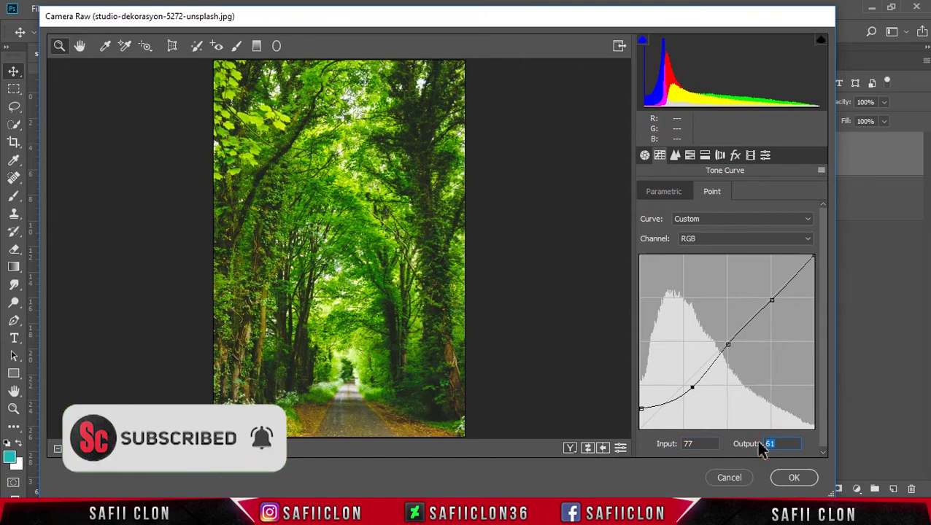
text(58)
Set the midtone point to 130/129 and the highlight point to about 191/197.
click(729, 343)
double_click(700, 444)
text(130)
double_click(770, 442)
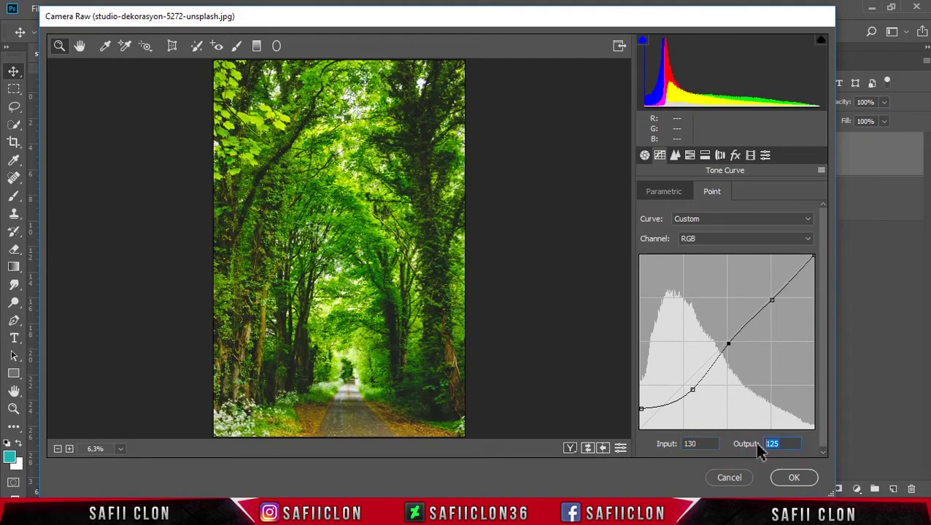
text(129)
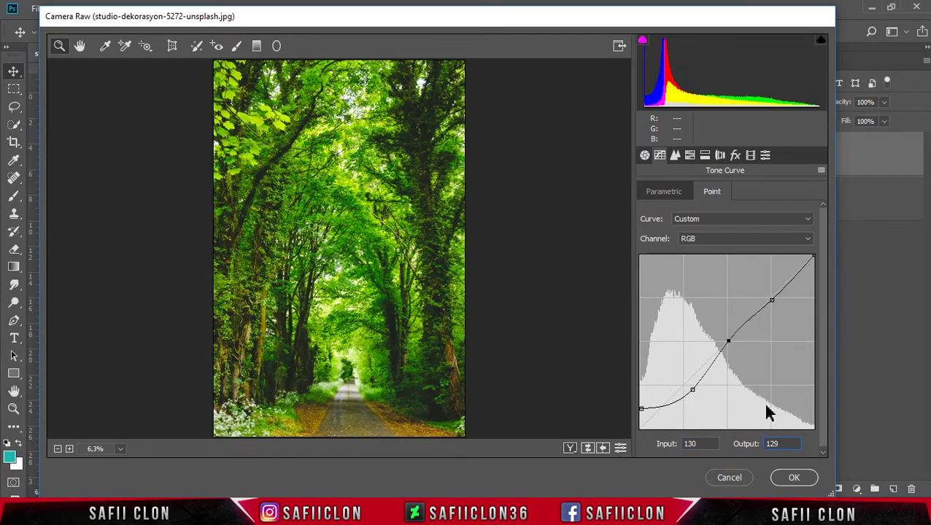
click(771, 301)
text(19)
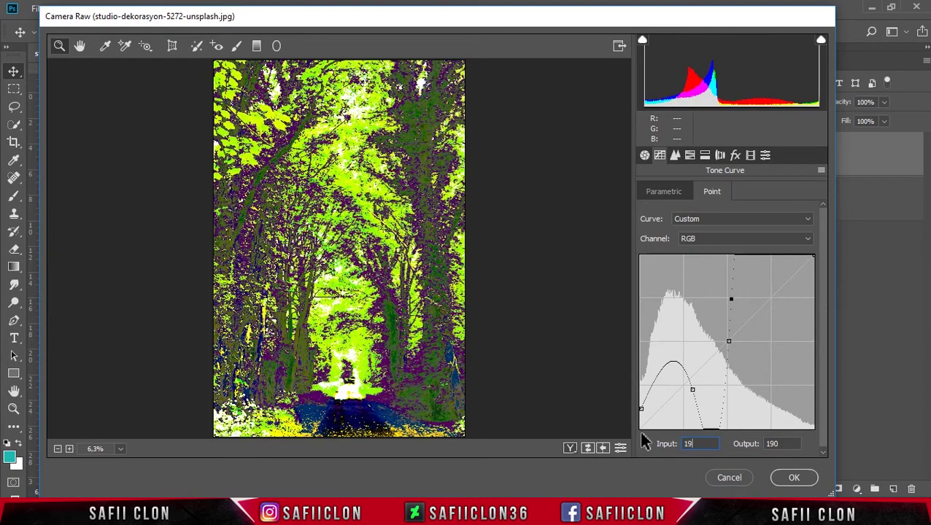
text(1)
drag(781, 444, 754, 445)
text(197)
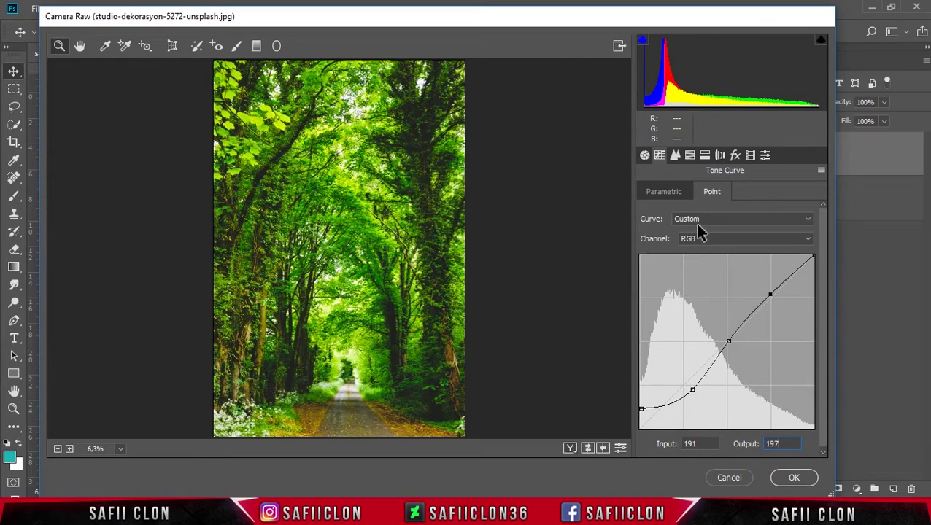
click(691, 156)
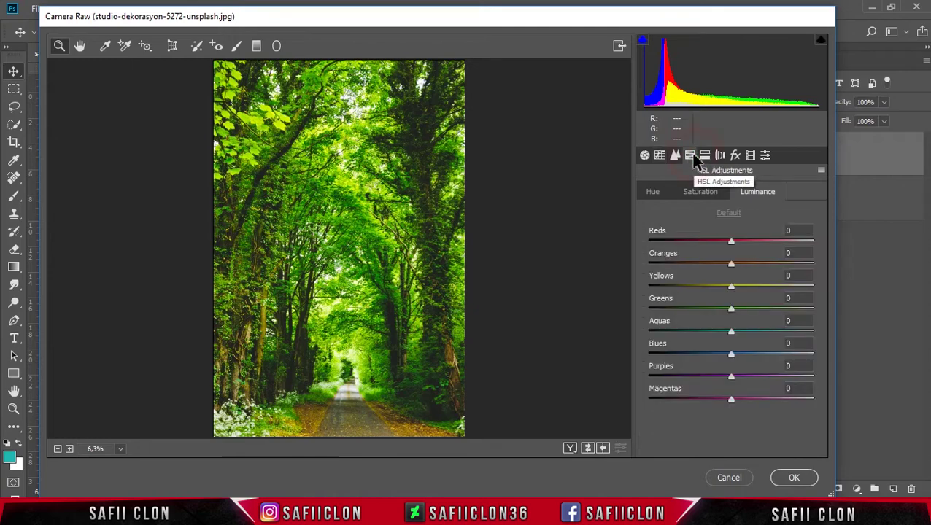
Shift the HSL hue of yellows toward orange and adjust aquas and blues slightly.
click(654, 193)
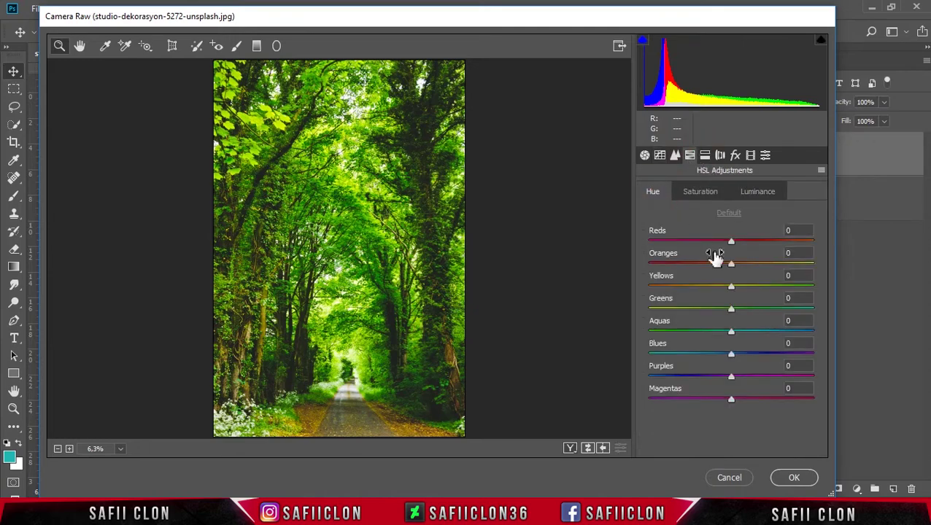
mouse_move(731, 291)
mouse_down()
mouse_move(692, 292)
mouse_move(746, 314)
mouse_move(692, 318)
mouse_move(816, 318)
mouse_up()
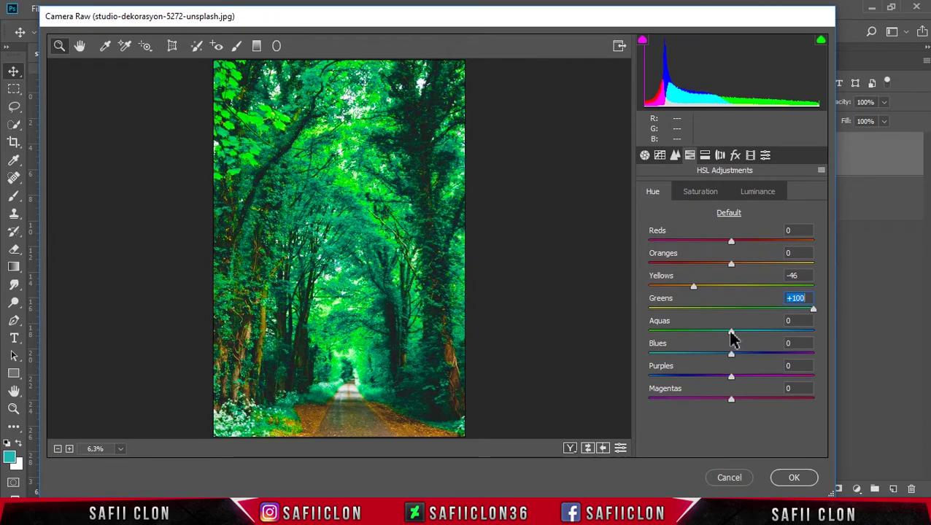
mouse_move(731, 333)
mouse_down()
mouse_move(746, 332)
mouse_move(722, 333)
mouse_move(764, 334)
mouse_up()
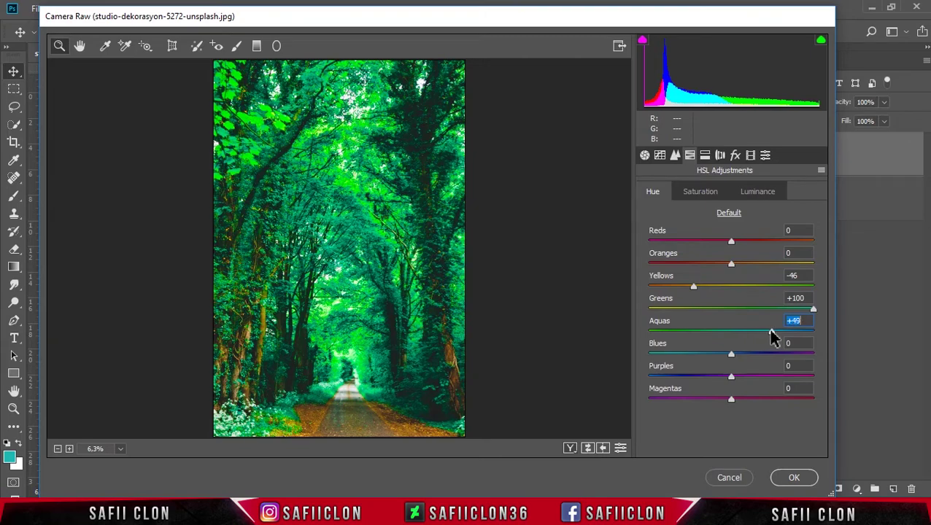
drag(731, 354, 724, 355)
Boost reds' saturation and desaturate oranges, yellows, greens and aquas.
click(697, 192)
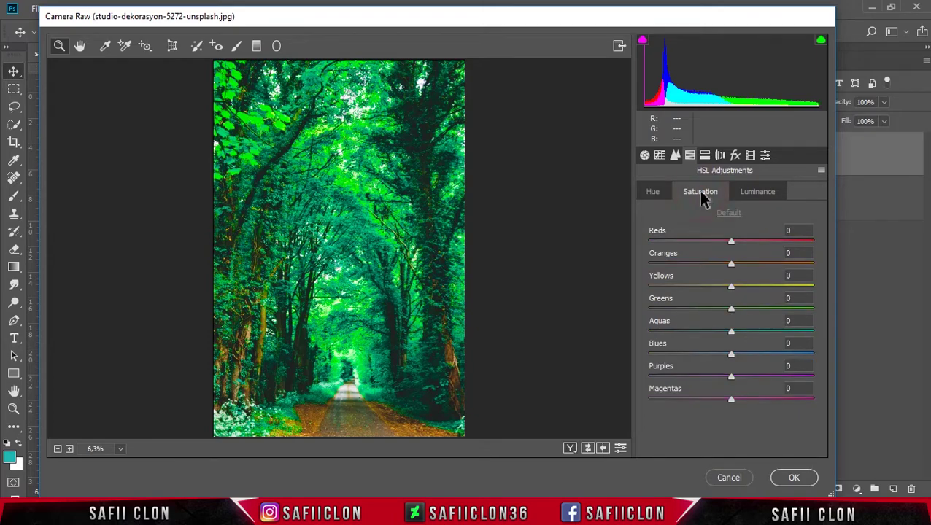
drag(731, 241, 744, 242)
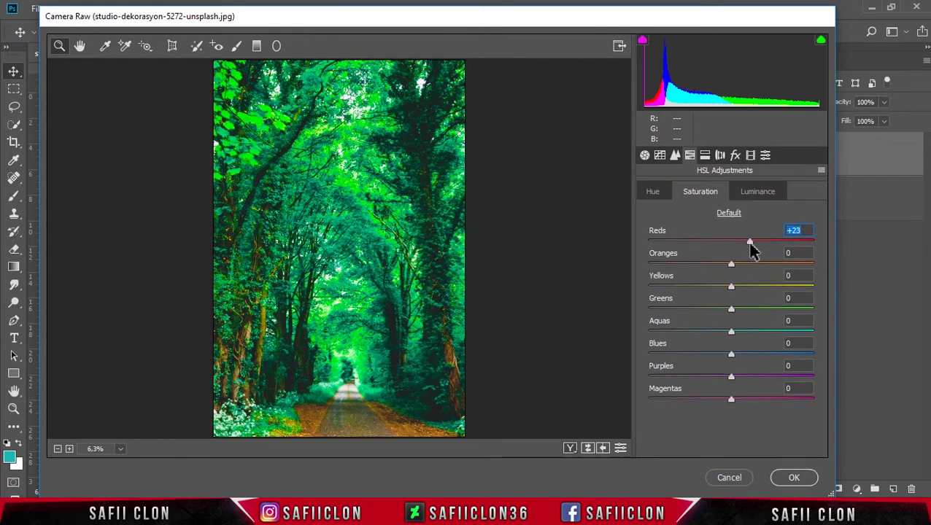
drag(730, 265, 719, 266)
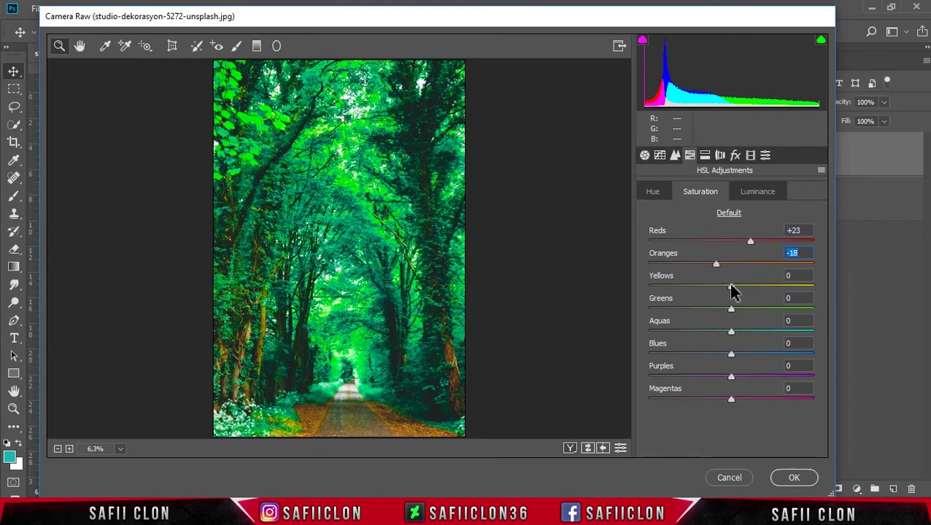
drag(729, 286, 671, 289)
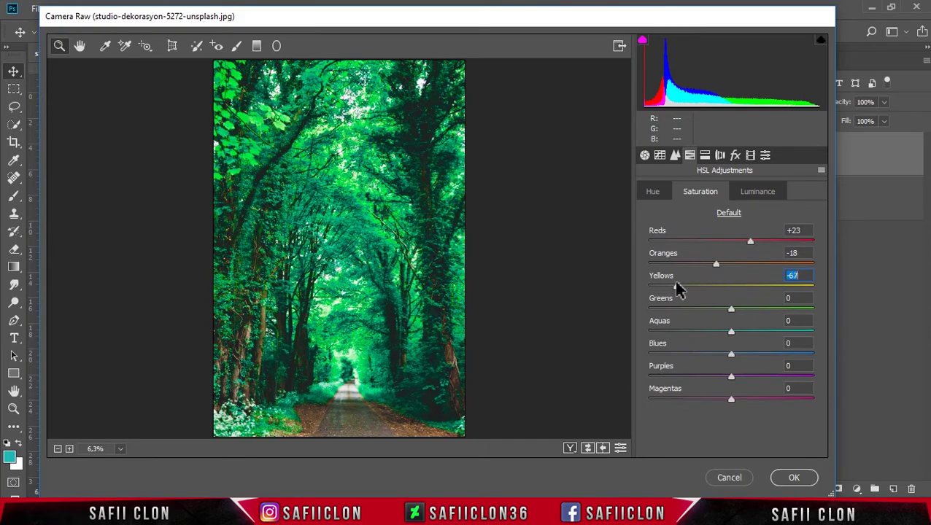
drag(730, 309, 677, 313)
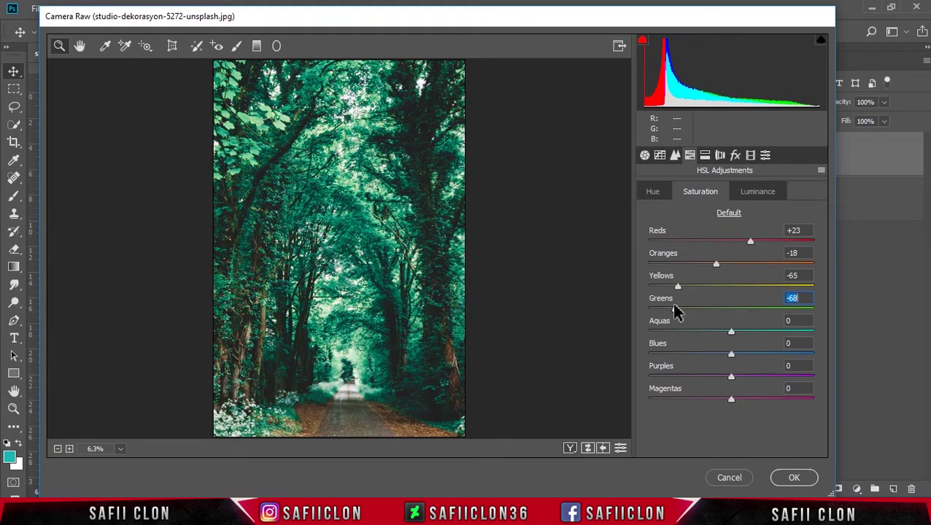
drag(731, 332, 698, 336)
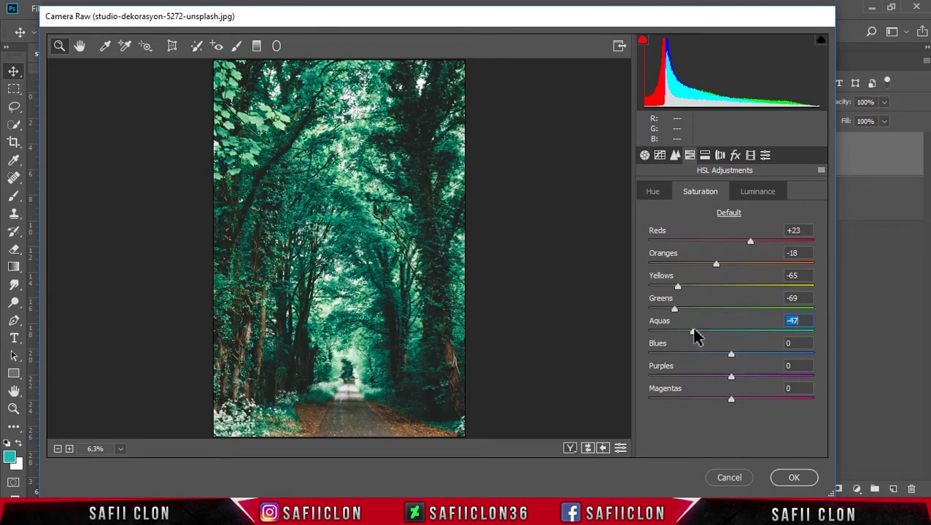
Set HSL luminance to Greens -52, Aquas -20 and Blues +16.
click(757, 194)
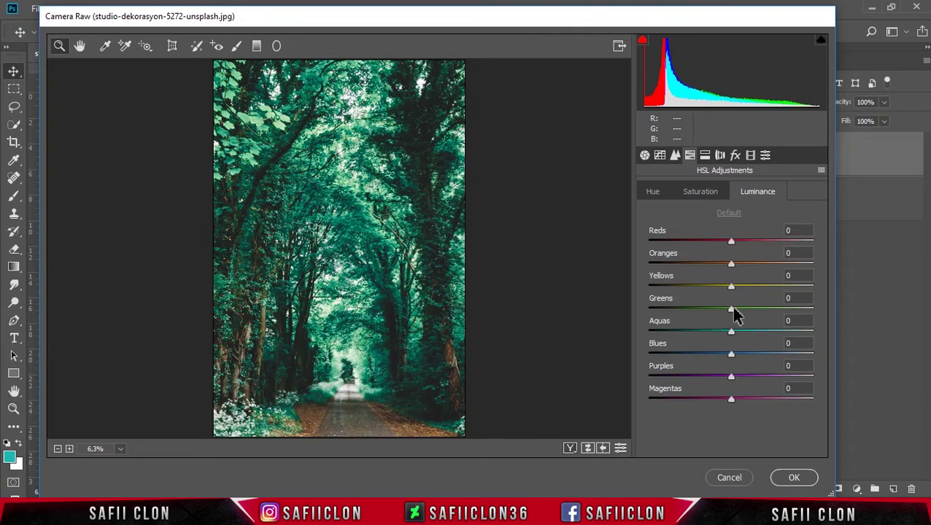
drag(731, 310, 689, 309)
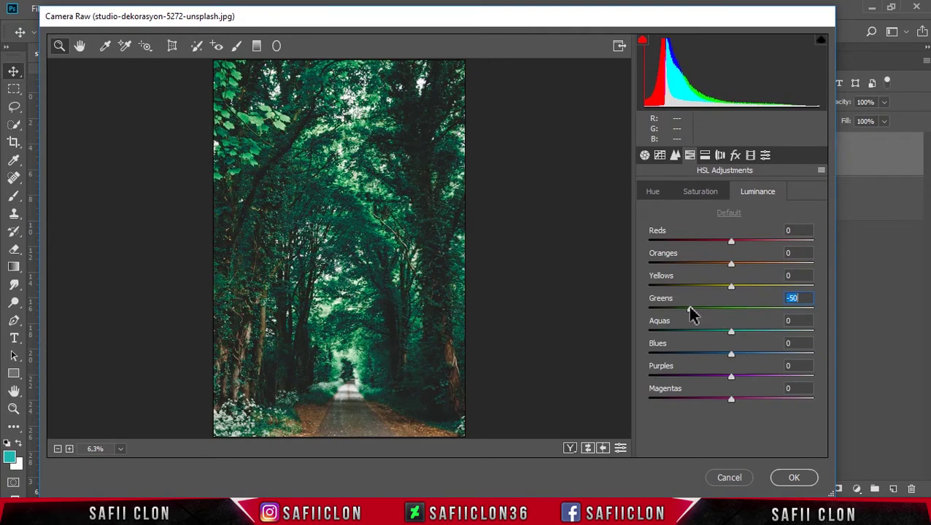
click(731, 332)
drag(731, 334, 712, 334)
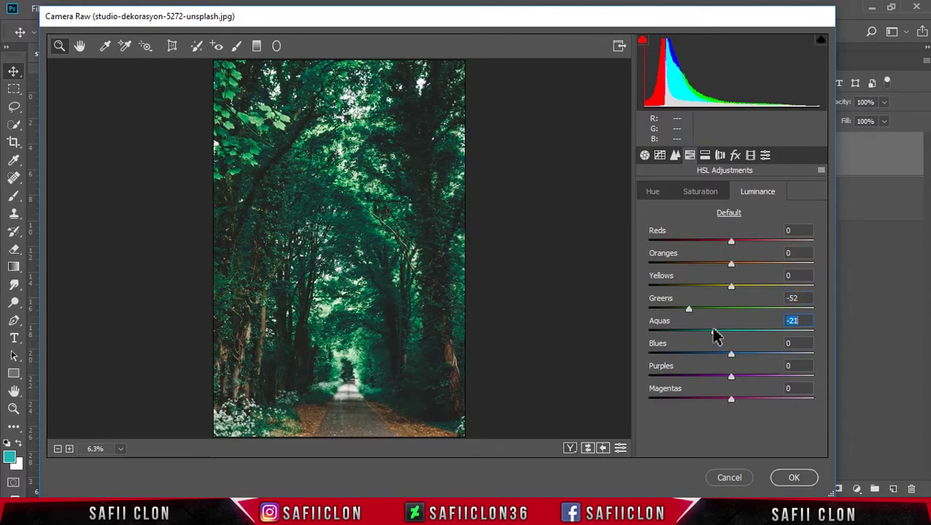
drag(731, 355, 740, 354)
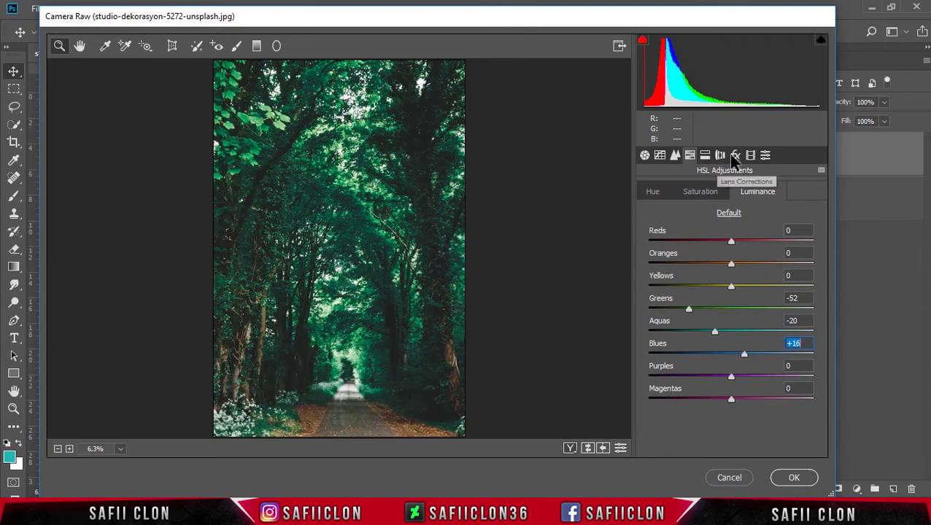
click(751, 155)
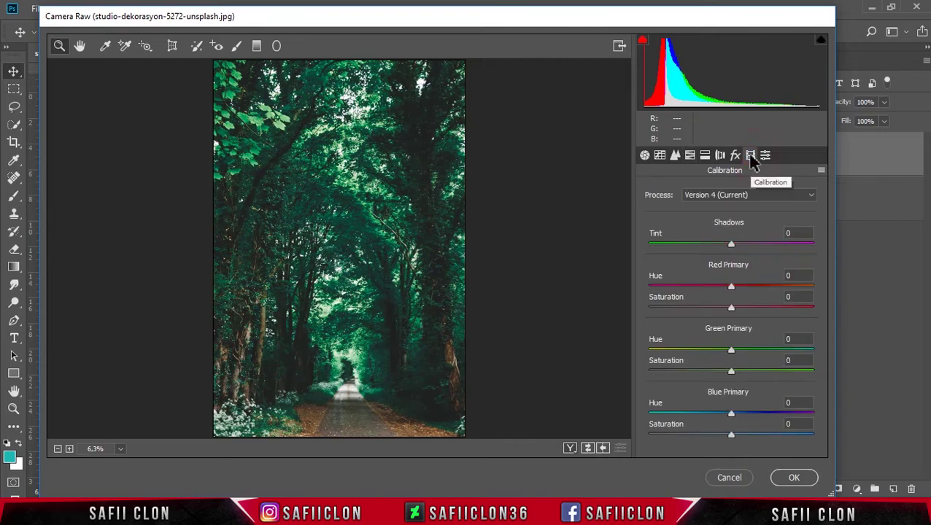
Set Calibration Green Primary Hue +65 with lower saturation and Blue Primary Hue -9.
click(734, 308)
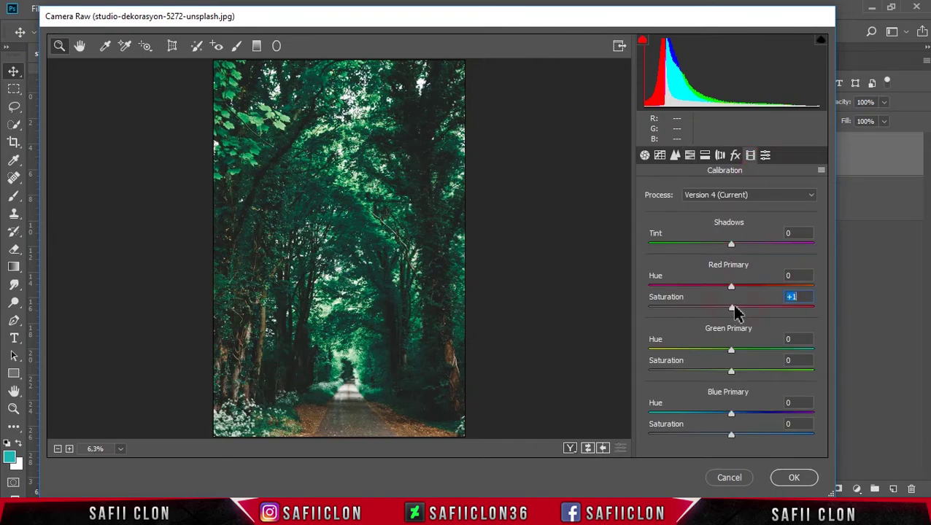
drag(733, 354, 780, 357)
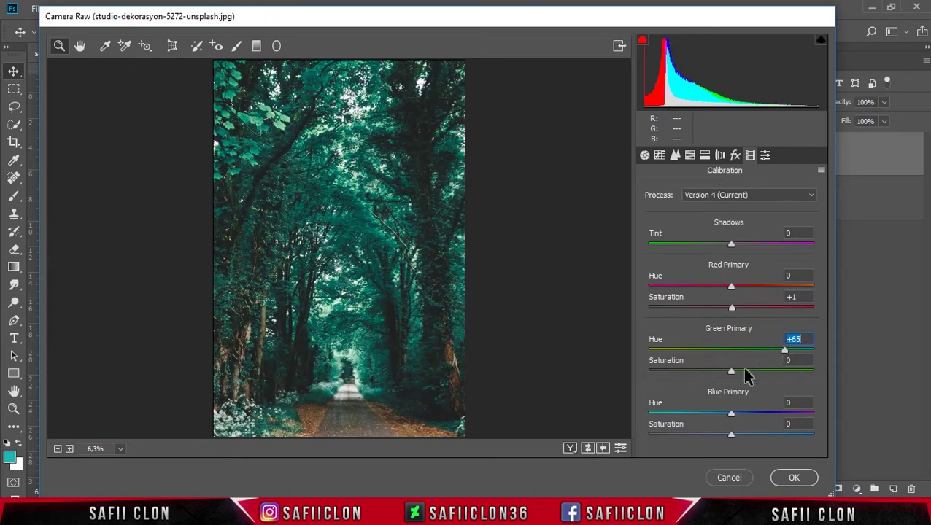
drag(731, 370, 719, 372)
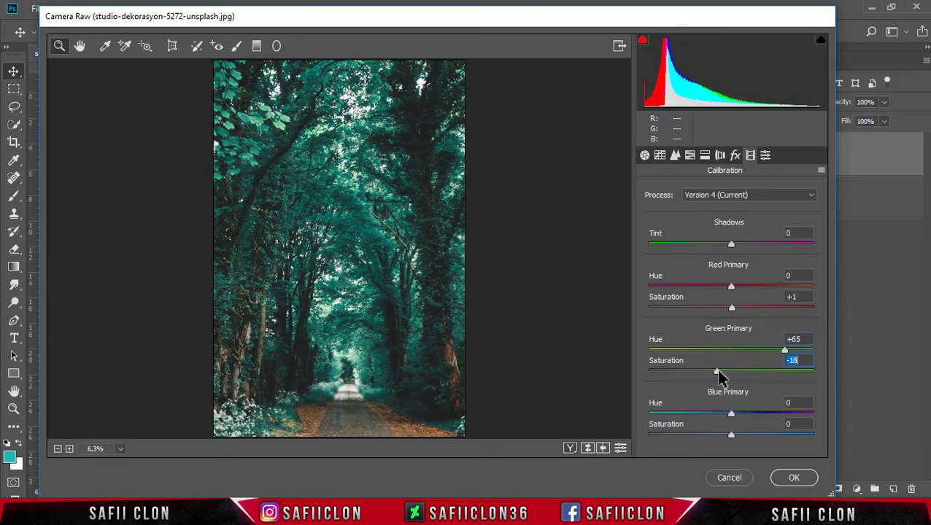
mouse_move(730, 414)
mouse_down()
mouse_move(722, 413)
mouse_move(733, 434)
mouse_up()
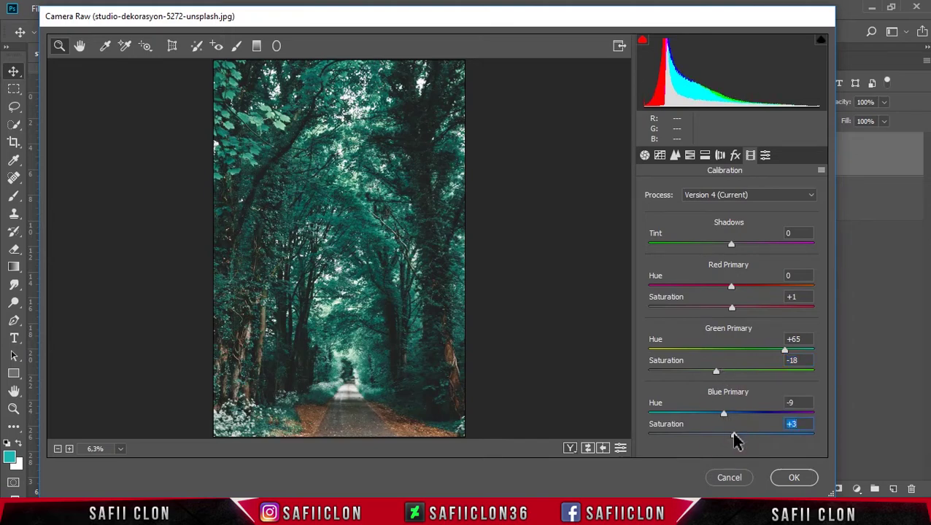
Compare before/after preview modes, then apply the Camera Raw filter to EDIT.
click(570, 448)
click(569, 449)
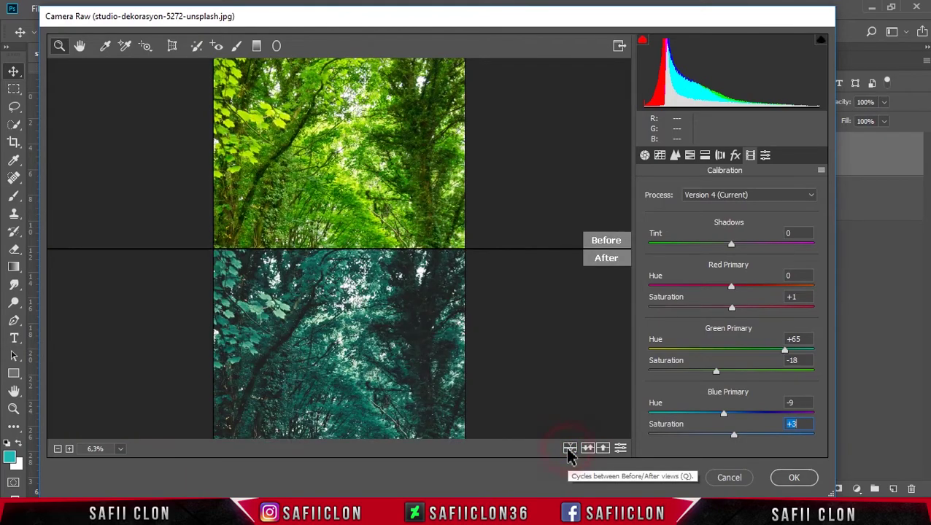
click(570, 448)
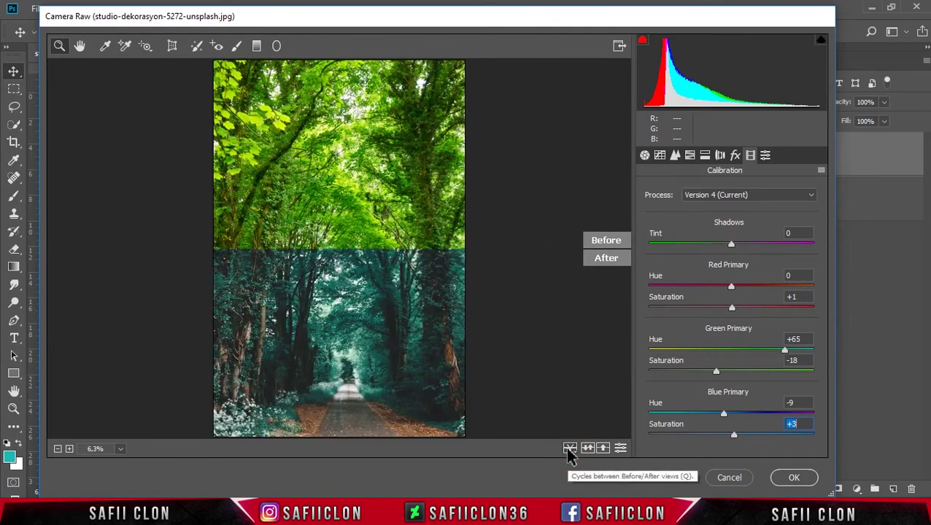
click(570, 448)
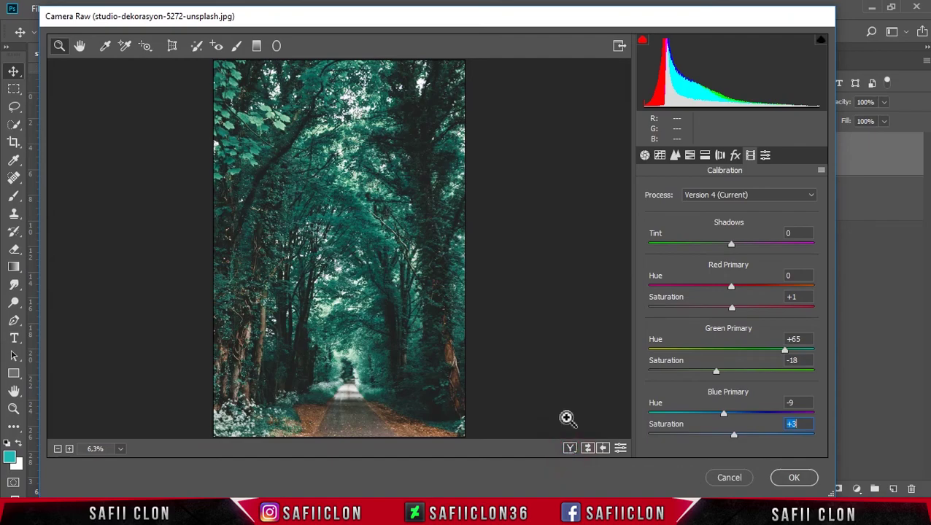
click(795, 478)
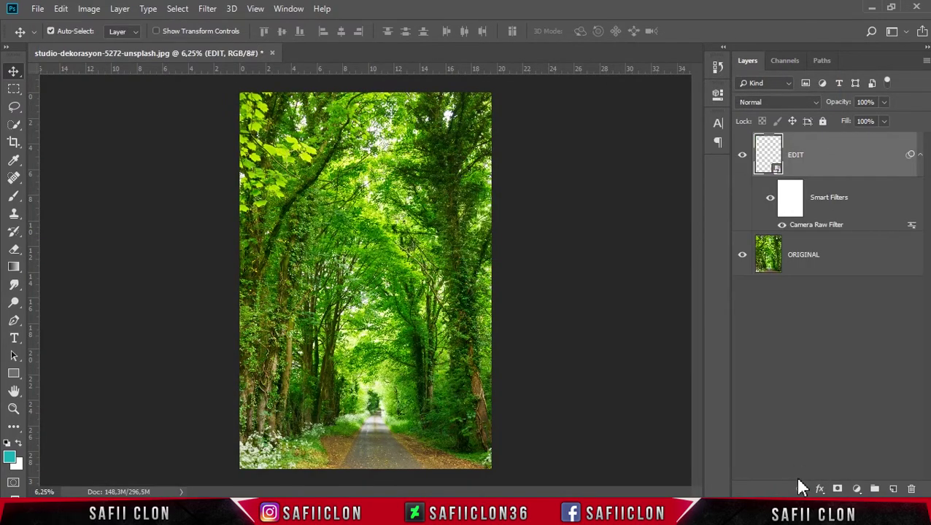
click(741, 161)
click(741, 162)
key(ctrl+plus)
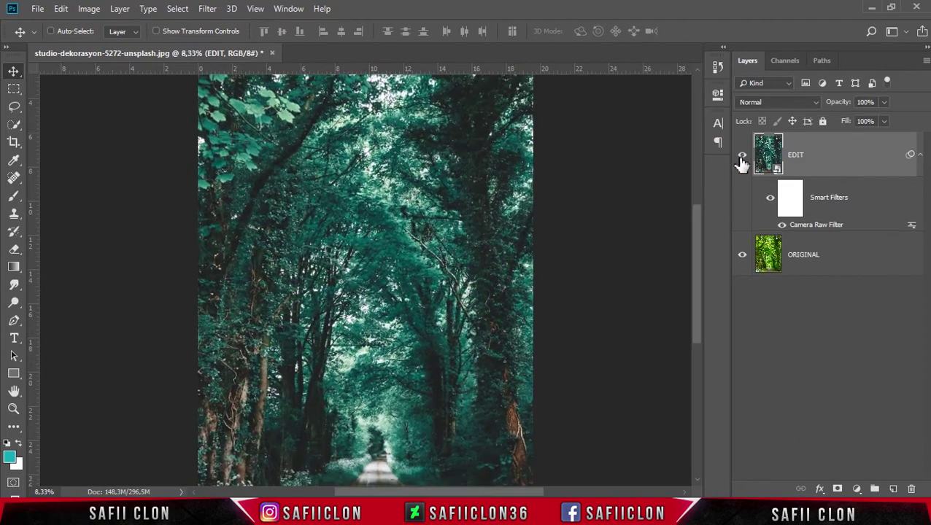
key(ctrl+plus)
key(ctrl+plus)
click(741, 160)
click(741, 160)
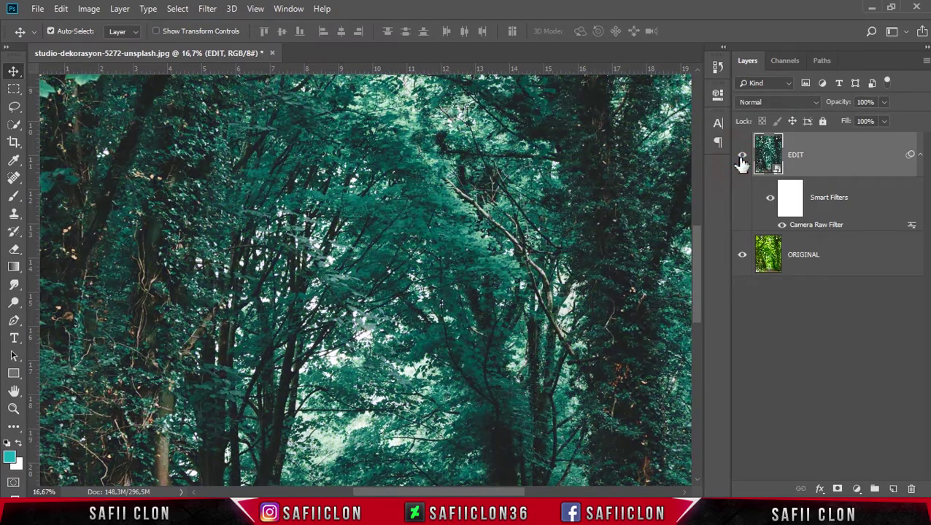
click(741, 161)
click(741, 160)
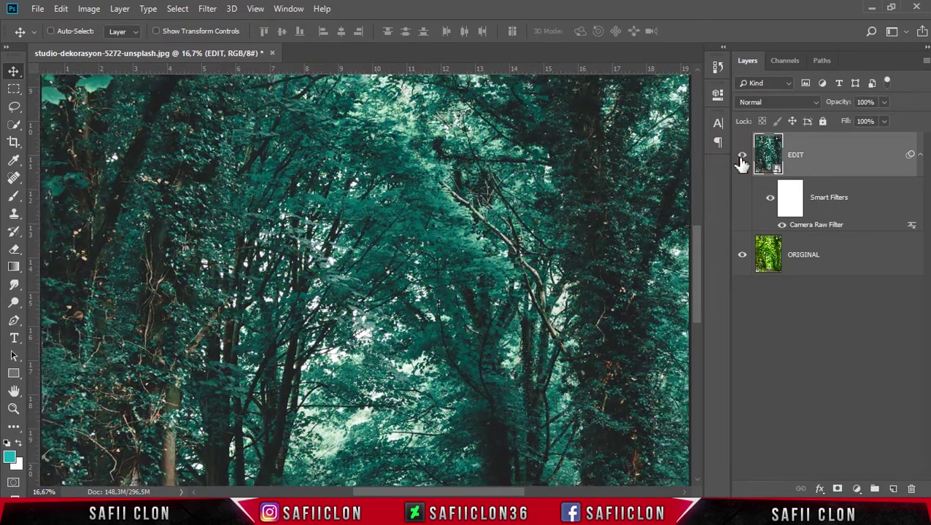
key(ctrl+minus)
mouse_move(697, 248)
mouse_down()
mouse_move(694, 300)
mouse_move(692, 286)
mouse_up()
click(741, 156)
click(742, 156)
click(742, 156)
click(742, 156)
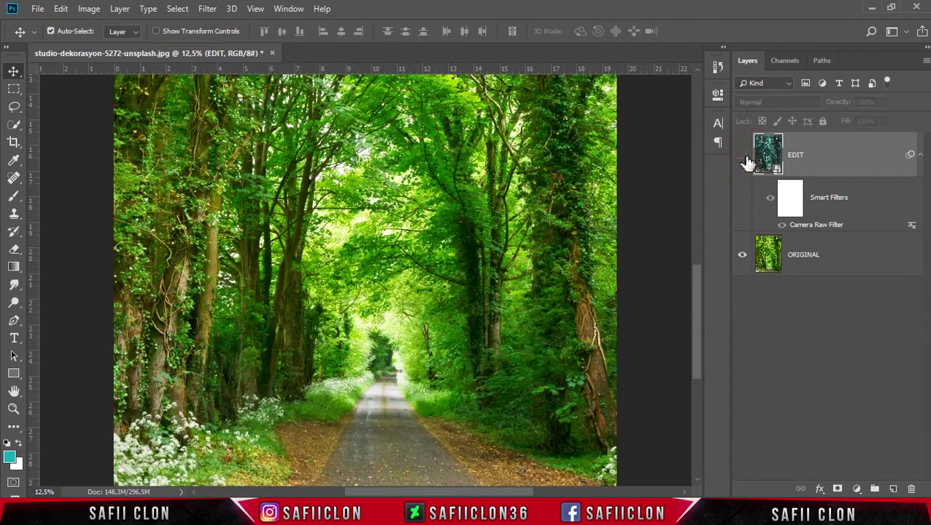
click(742, 156)
key(ctrl+minus)
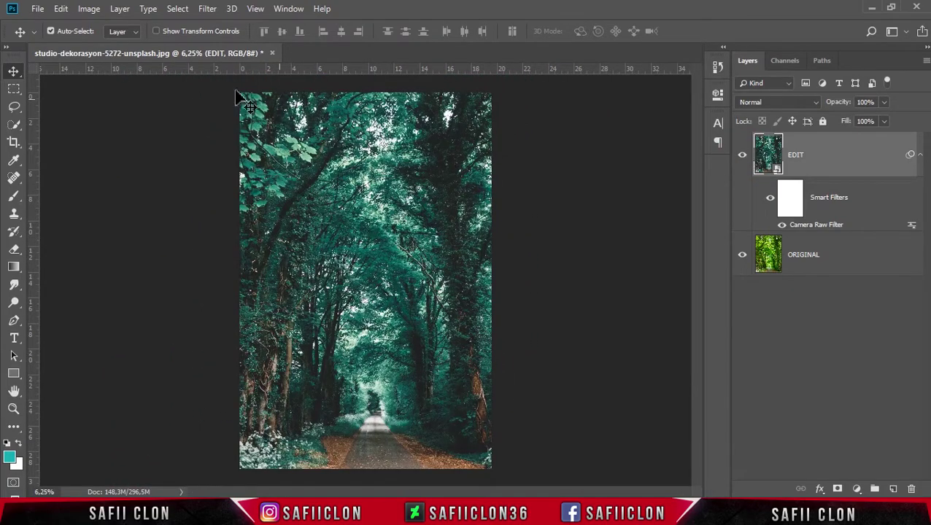
Open holly-mandarich-321288-unsplash and patrick-fore-403383-unsplash together from the Blue Color folder.
click(37, 9)
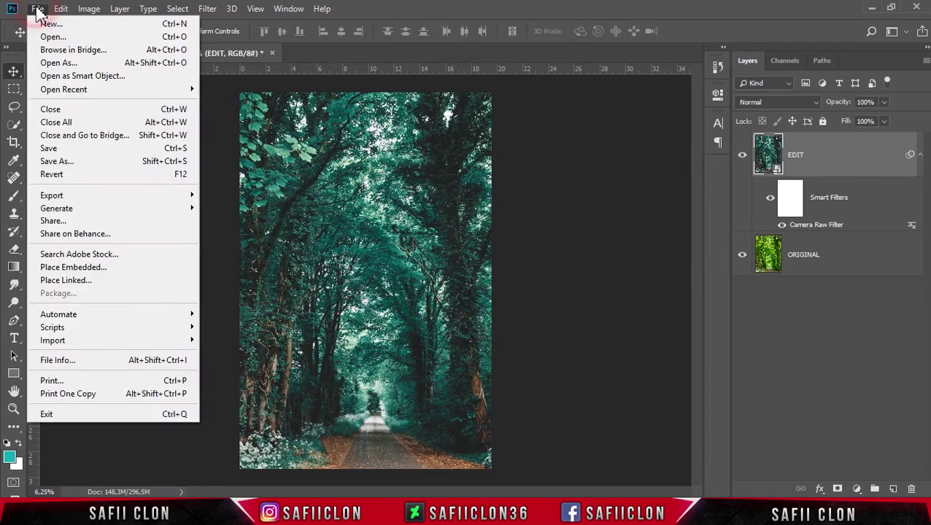
click(61, 37)
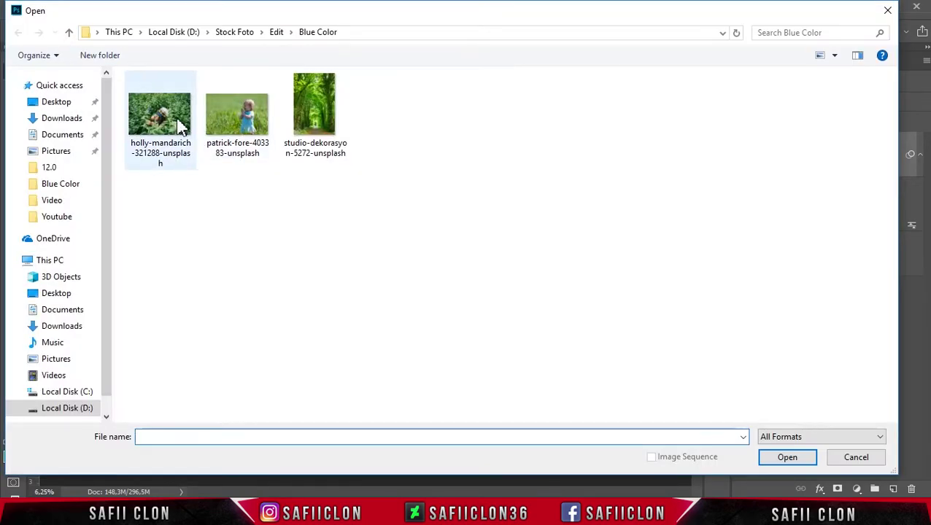
click(181, 127)
ctrl+click(239, 117)
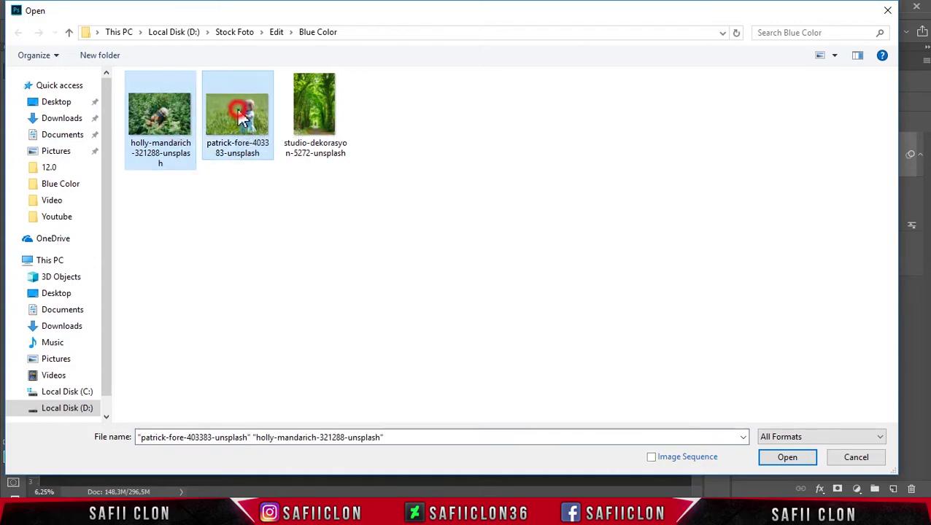
click(787, 462)
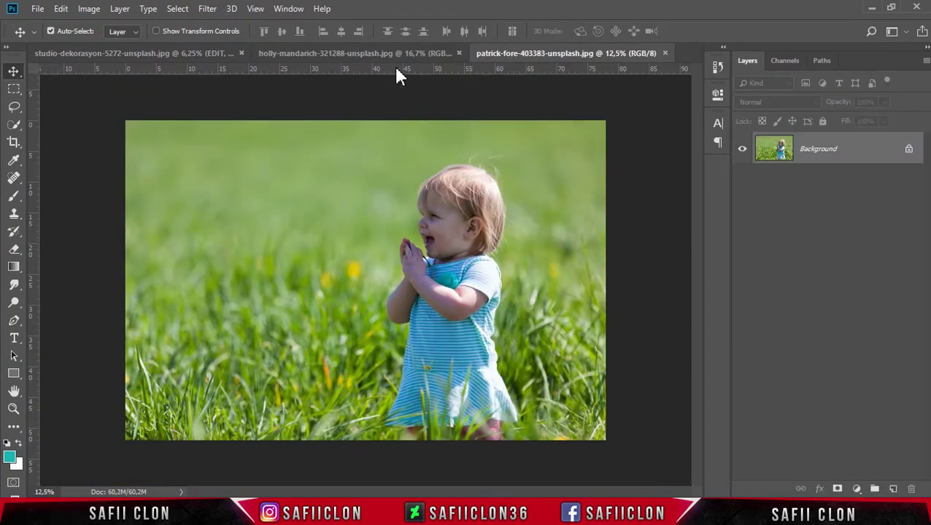
click(374, 57)
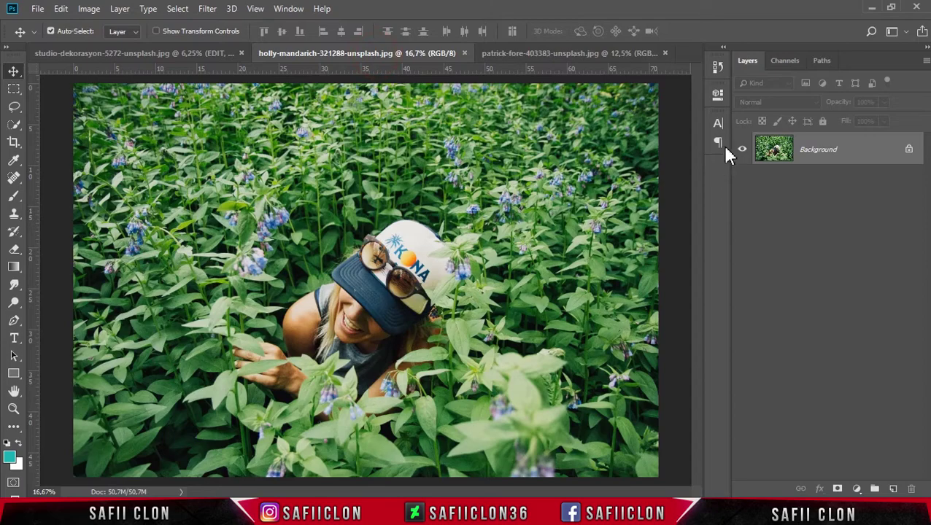
Unlock the woman-in-flowers background, duplicate it as EDIT and rename the original ORIGINAL.
click(908, 151)
right_click(876, 146)
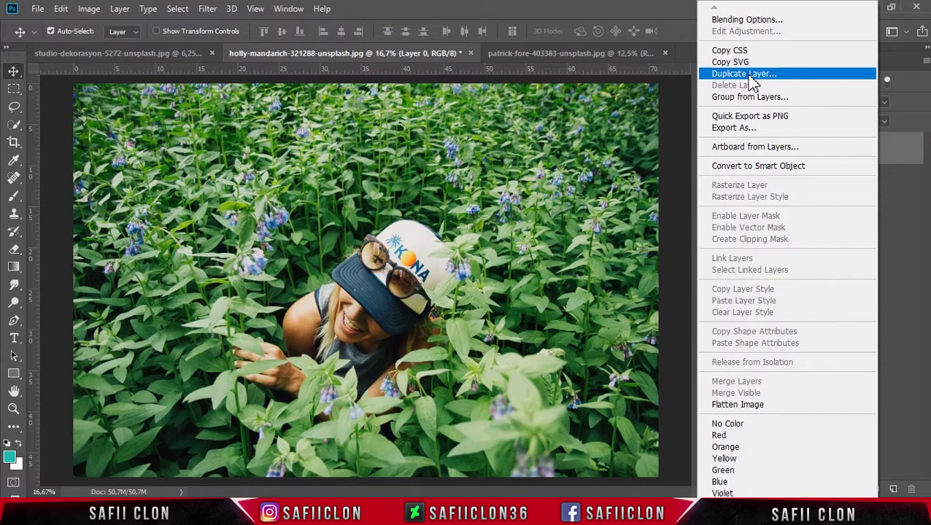
click(744, 73)
text(ED)
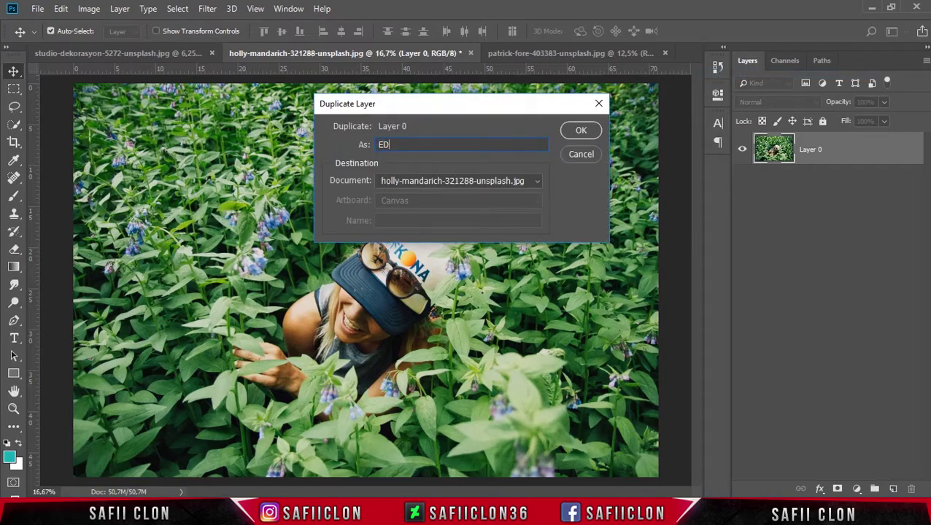
click(590, 132)
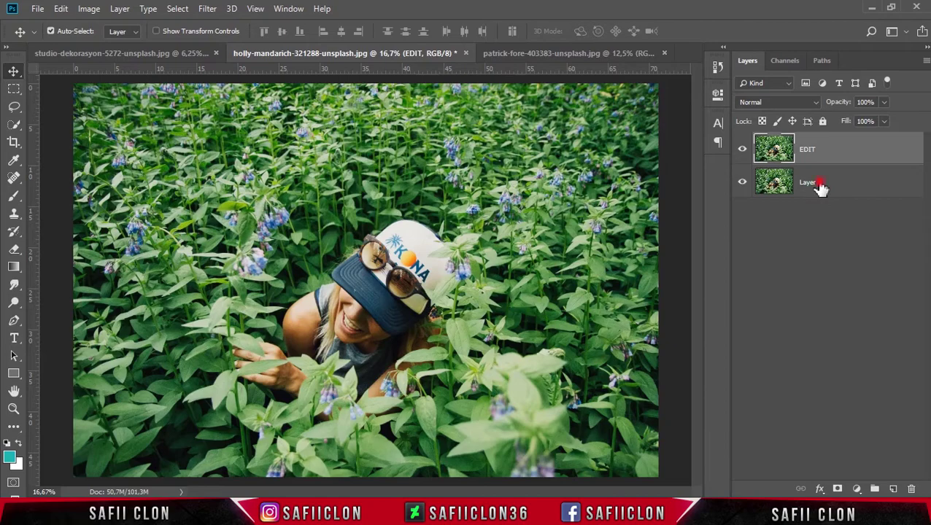
double_click(818, 184)
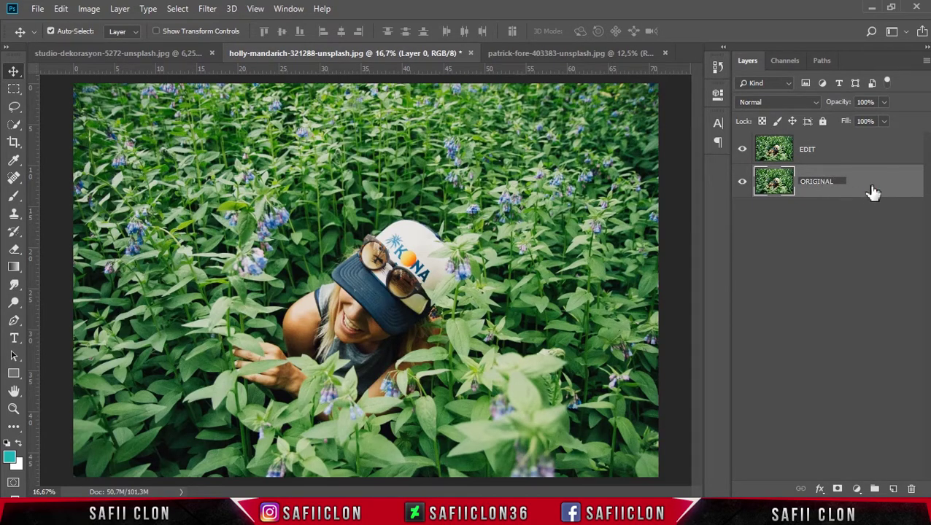
key(Return)
click(838, 153)
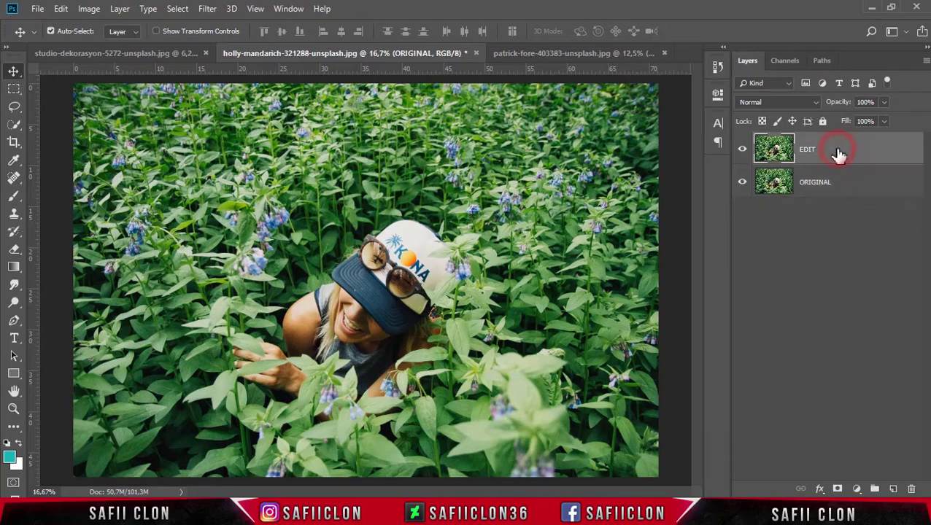
Apply the Camera Raw teal grade to EDIT and toggle it to compare with ORIGINAL.
click(208, 9)
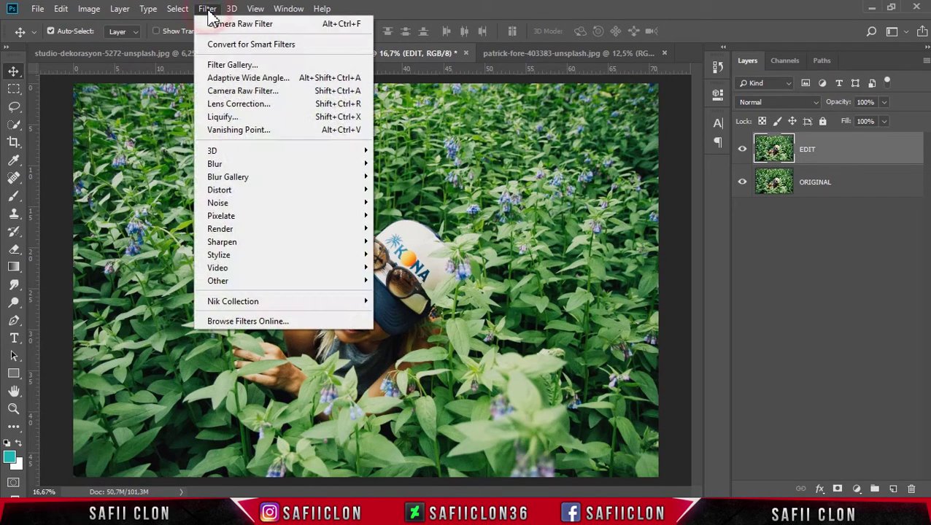
click(266, 27)
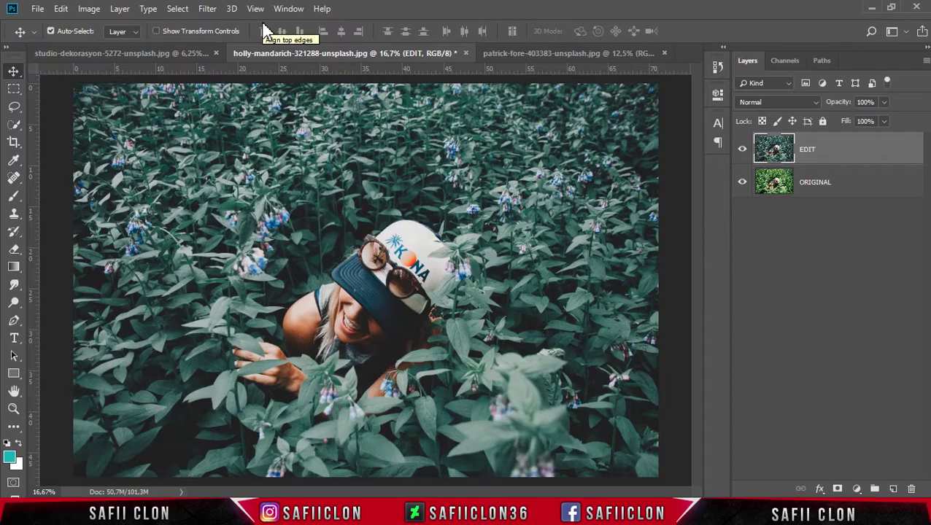
click(743, 150)
click(742, 150)
click(742, 150)
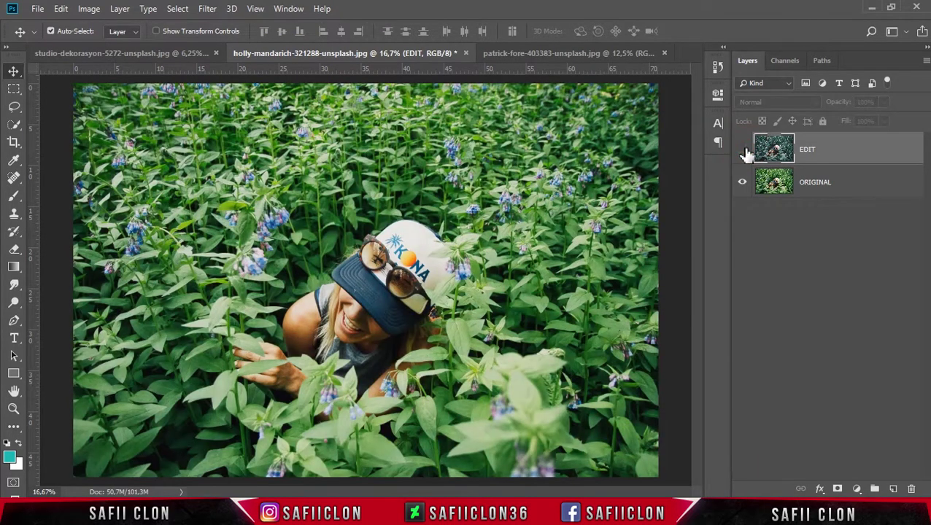
click(742, 151)
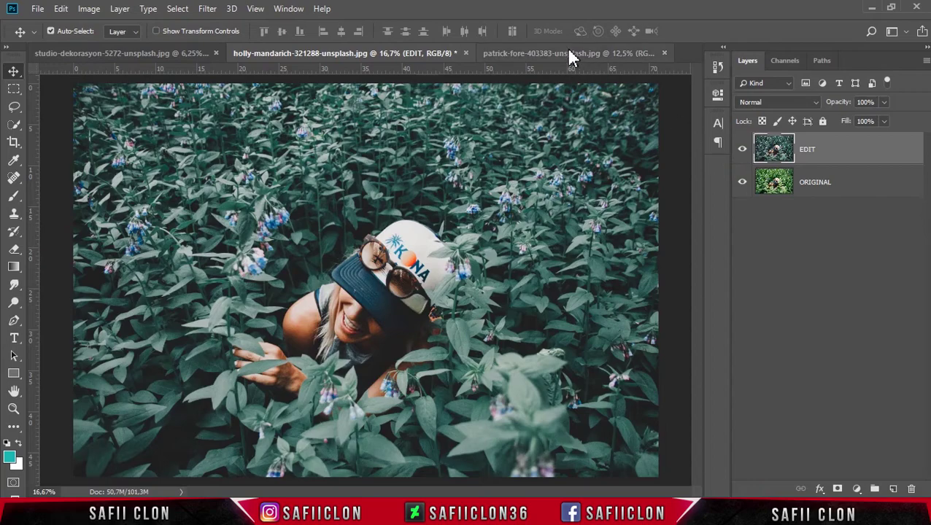
click(568, 54)
right_click(871, 154)
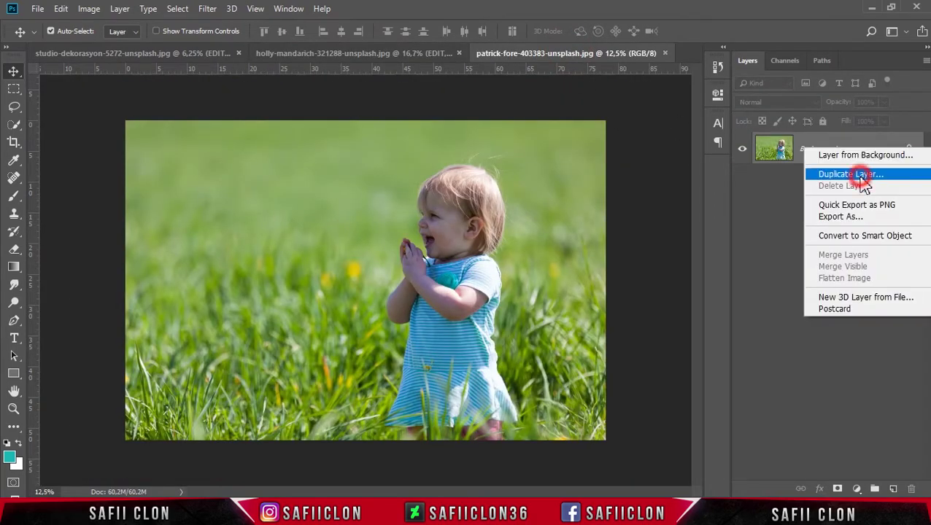
Duplicate the child-in-grass Background and apply the Camera Raw teal grade to the copy.
click(862, 173)
click(587, 134)
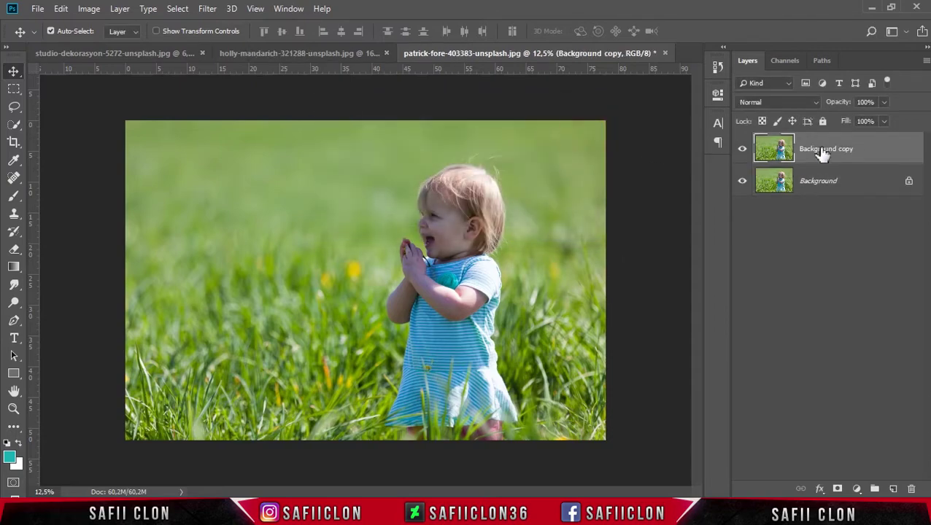
click(207, 8)
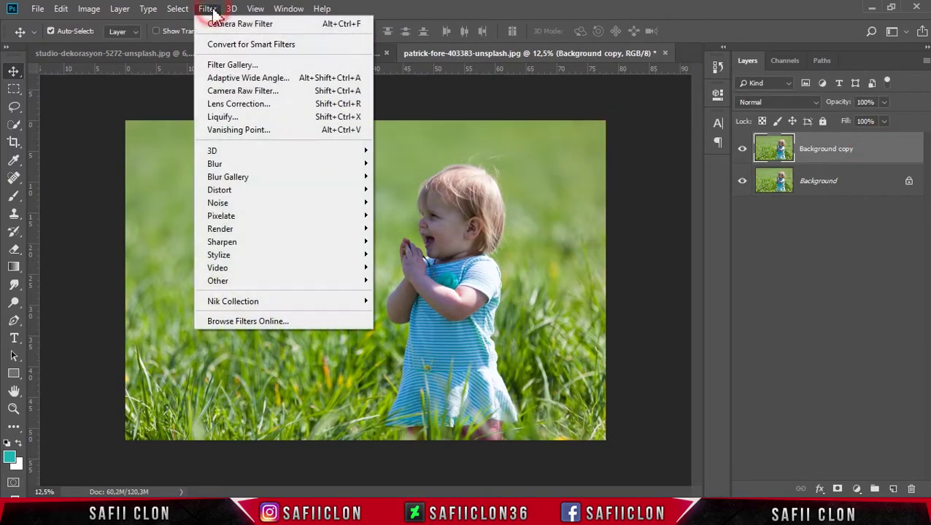
click(266, 25)
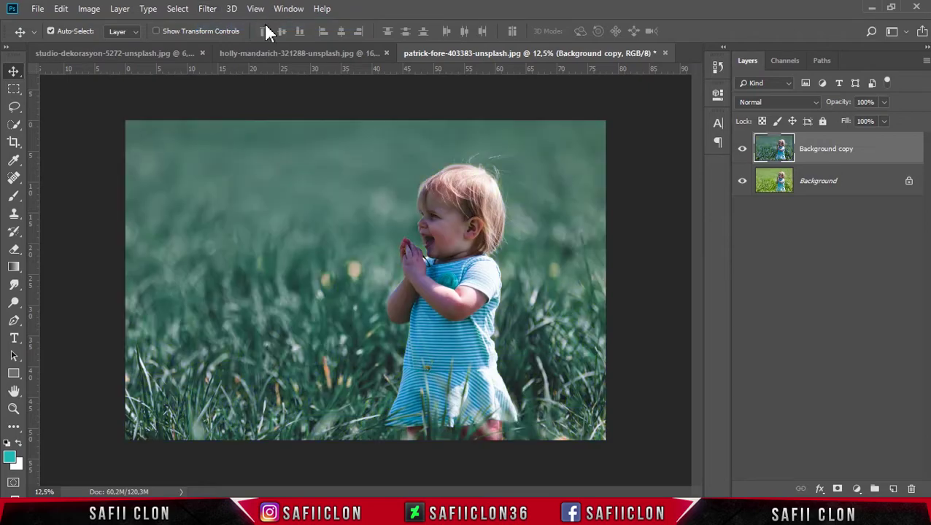
click(743, 149)
click(743, 149)
click(323, 52)
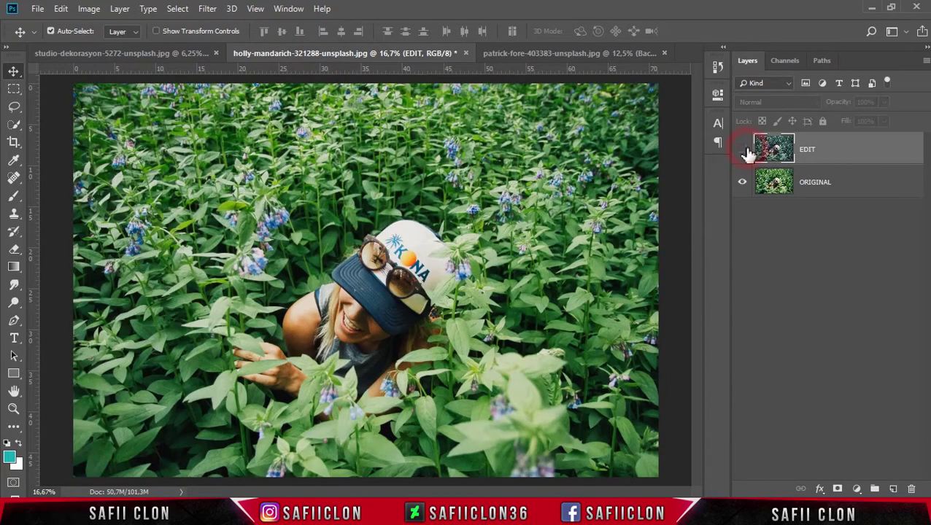
Toggle the woman-in-flowers and forest-road EDIT layers to compare teal grades with originals.
click(742, 149)
click(743, 148)
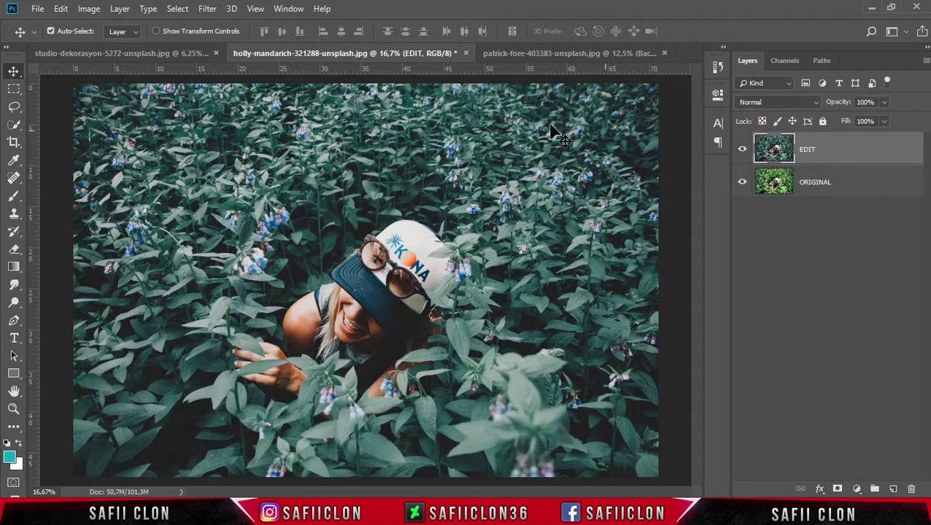
click(150, 53)
click(741, 156)
click(741, 157)
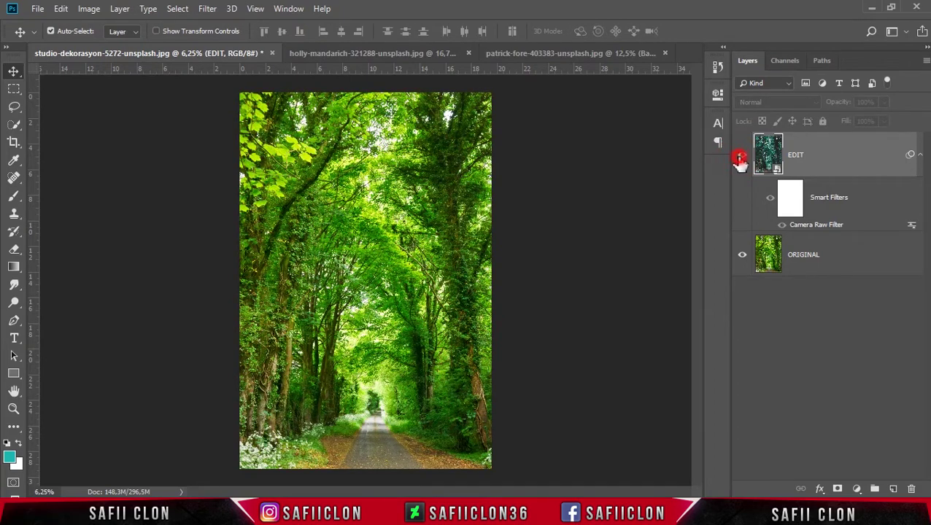
click(741, 157)
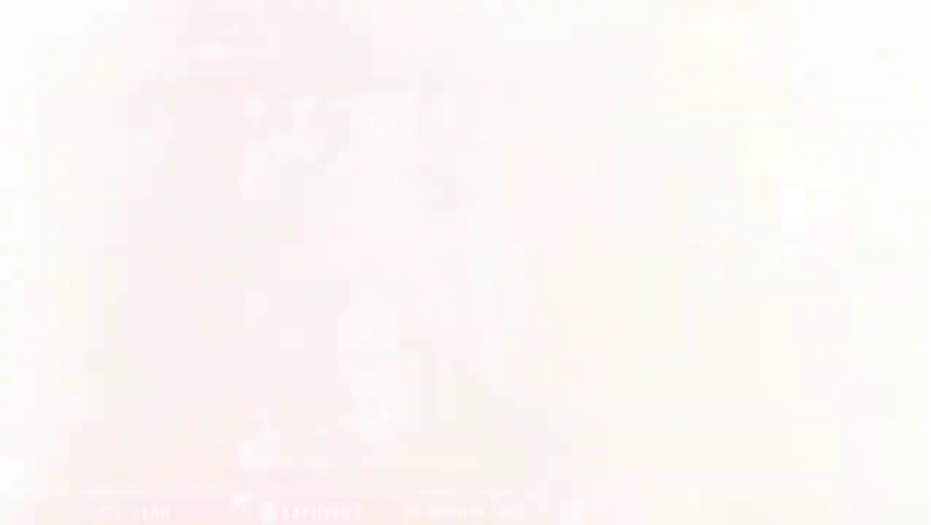